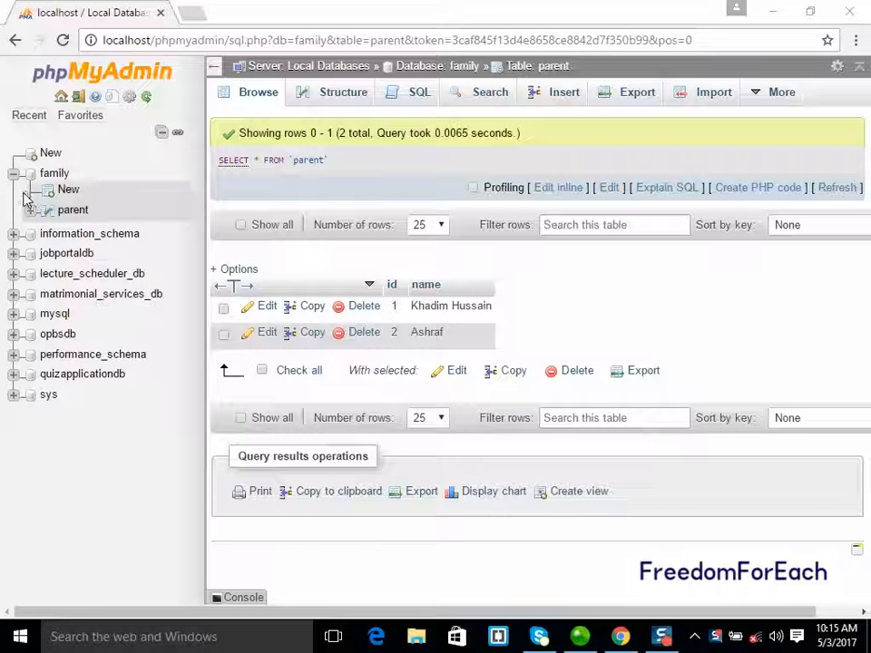
Start creating a table named children with 3 columns in the family database
click(71, 216)
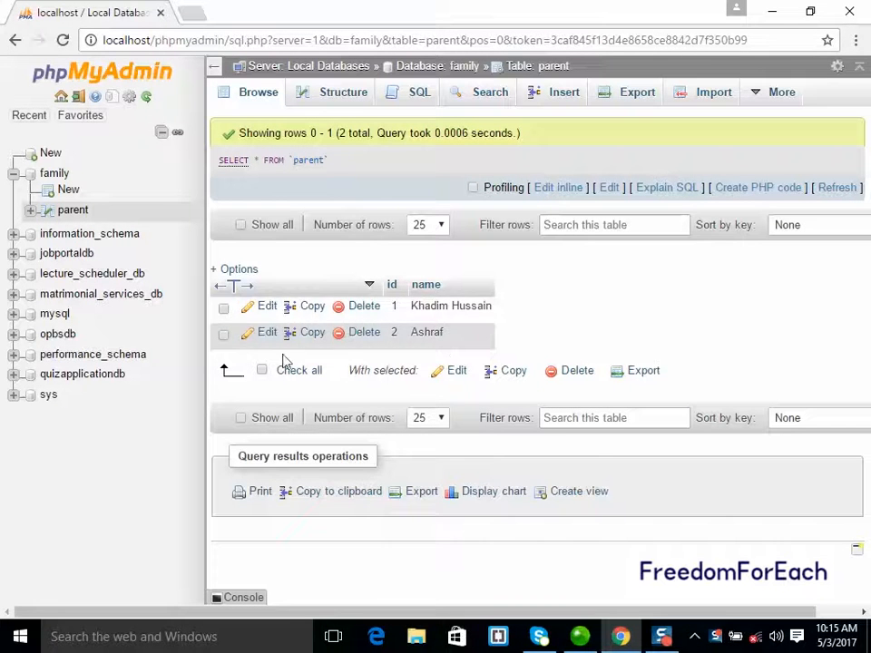
click(54, 173)
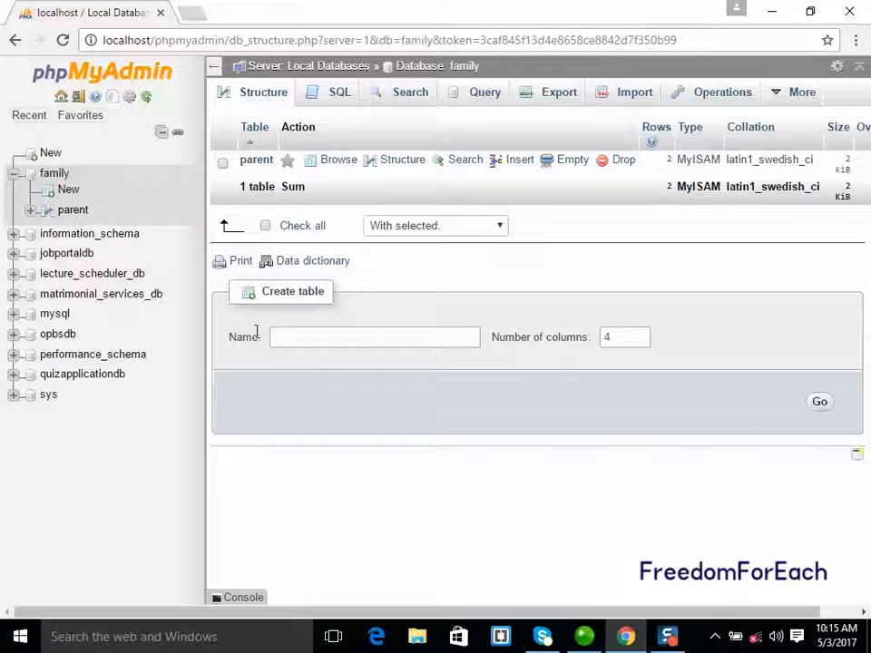
click(358, 336)
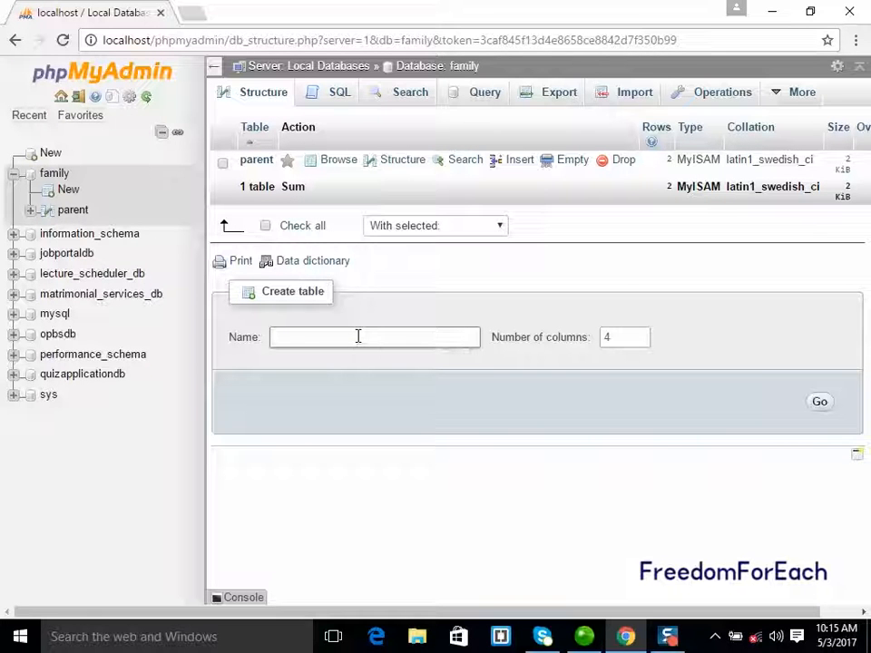
text(childr)
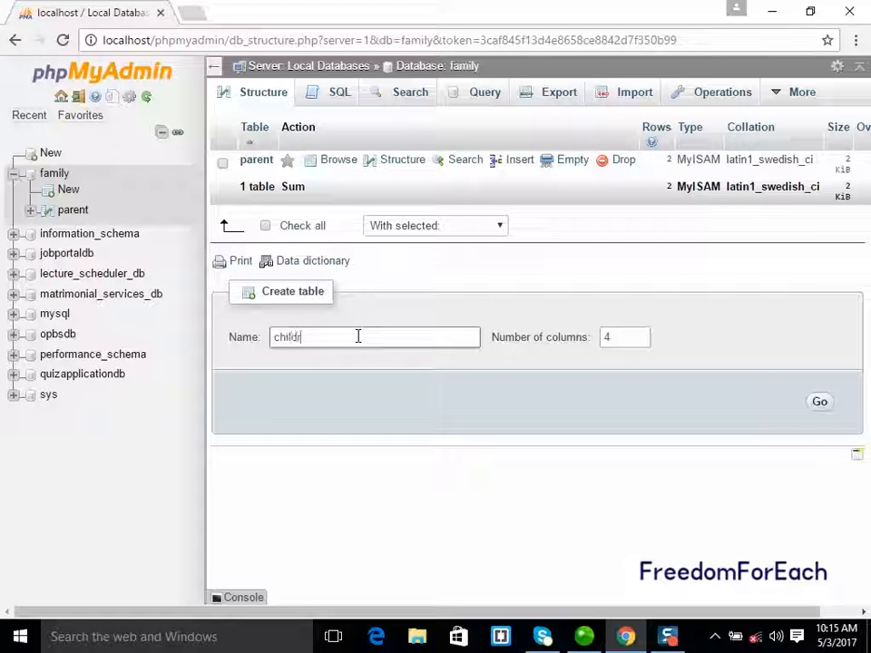
text(en)
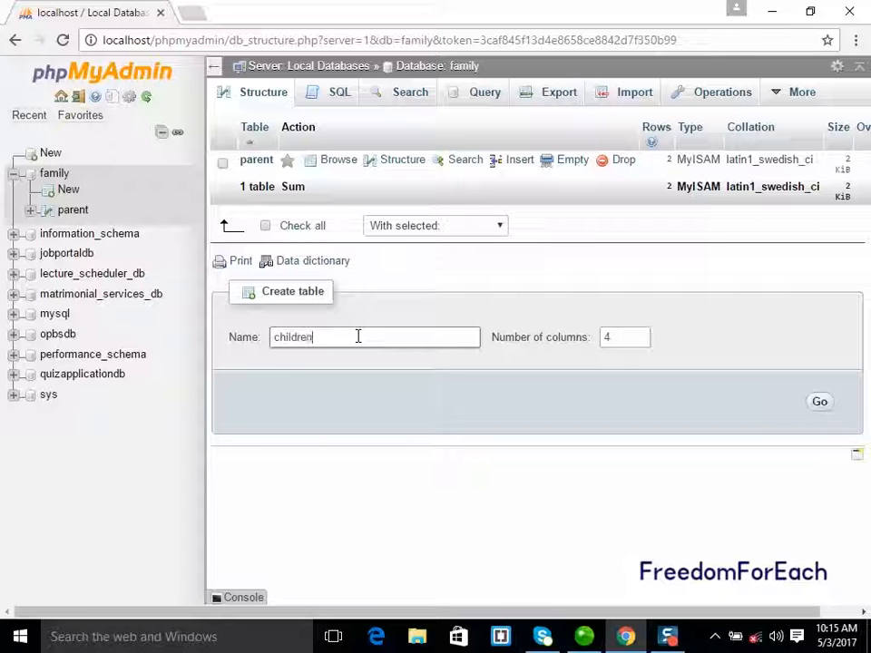
click(620, 338)
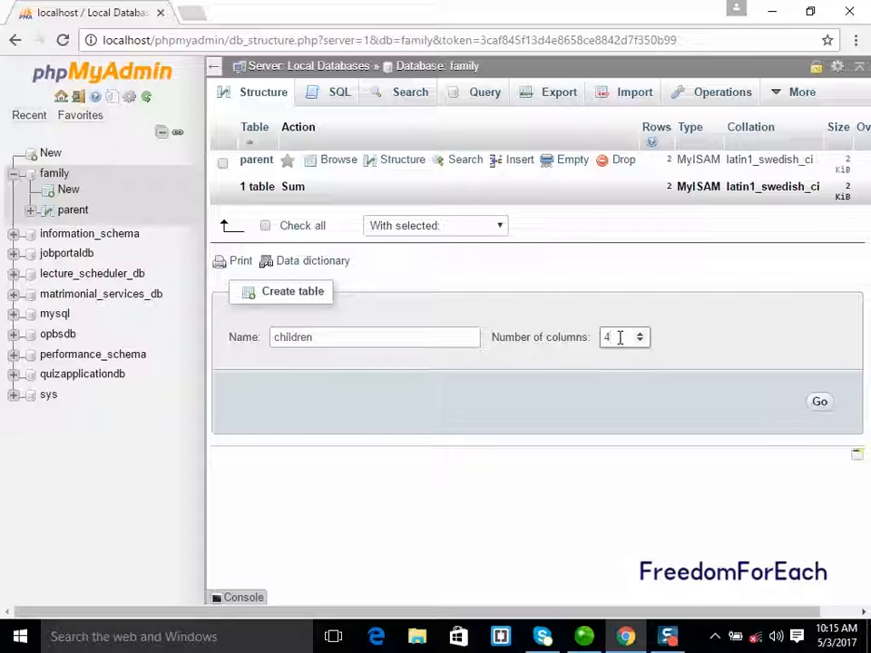
key(BackSpace)
text(3)
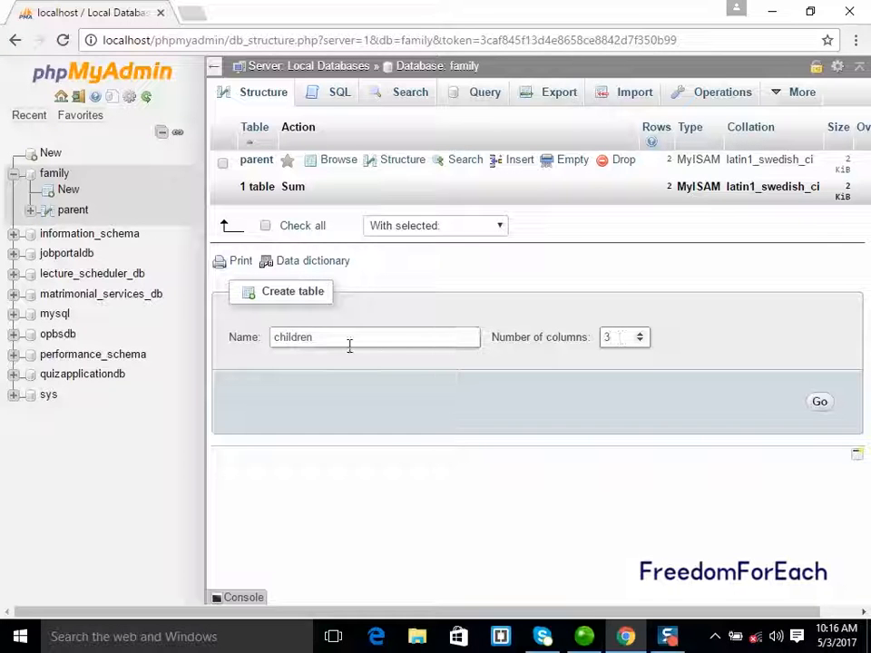
click(820, 403)
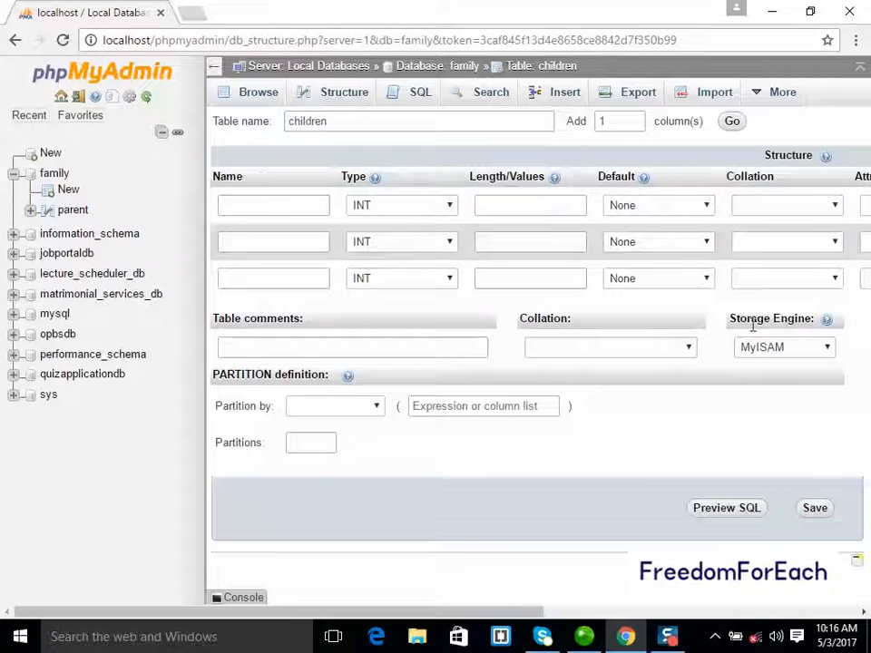
Set the storage engine of the children table to InnoDB
click(827, 353)
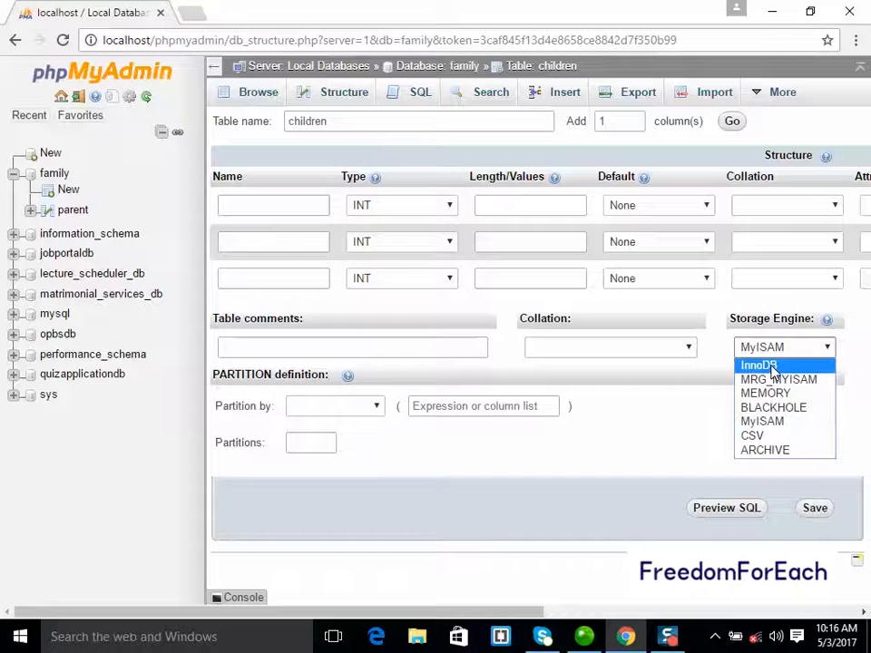
click(773, 366)
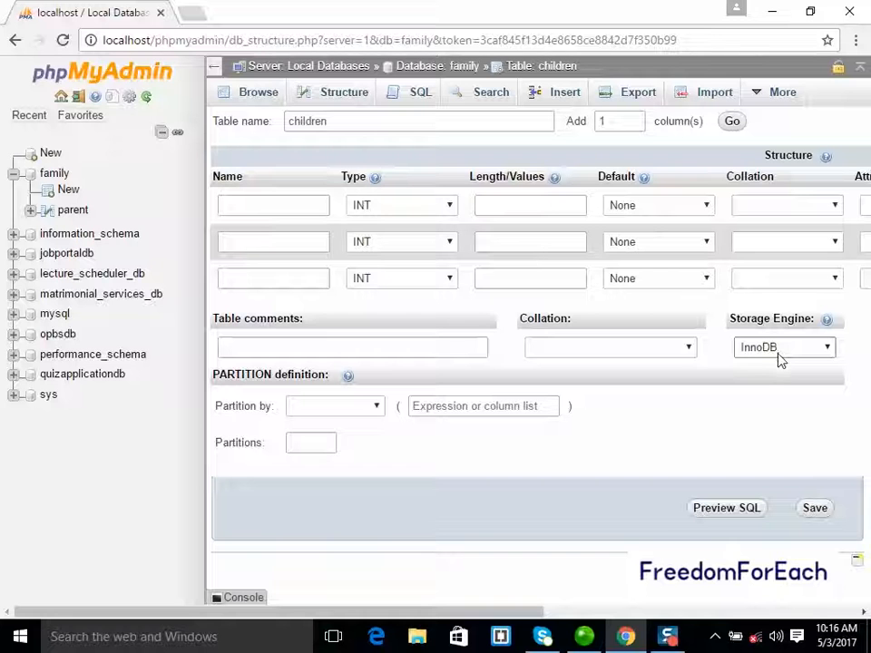
click(828, 353)
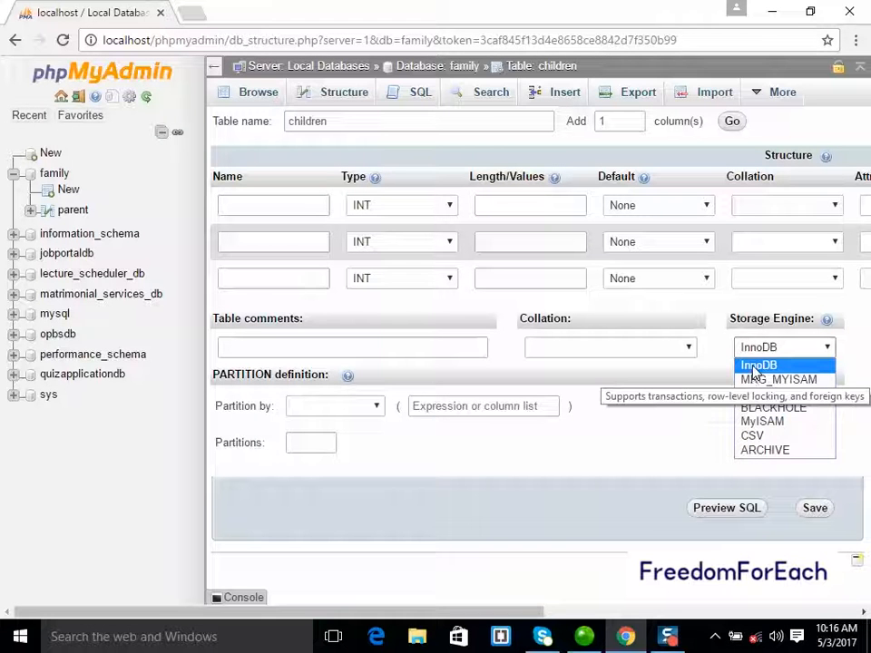
click(752, 371)
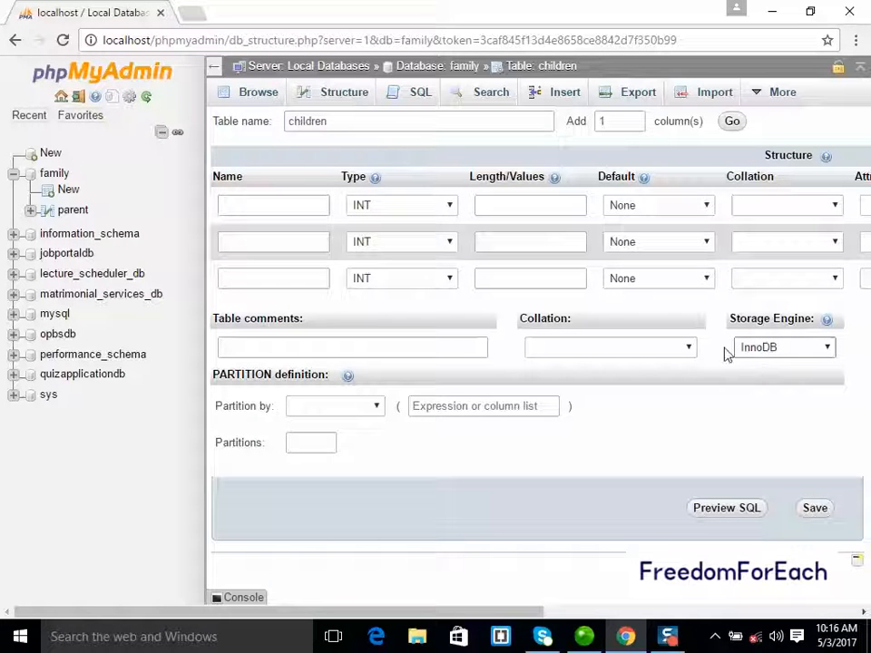
Name the first column id and make it auto-incrementing with a PRIMARY index
click(224, 207)
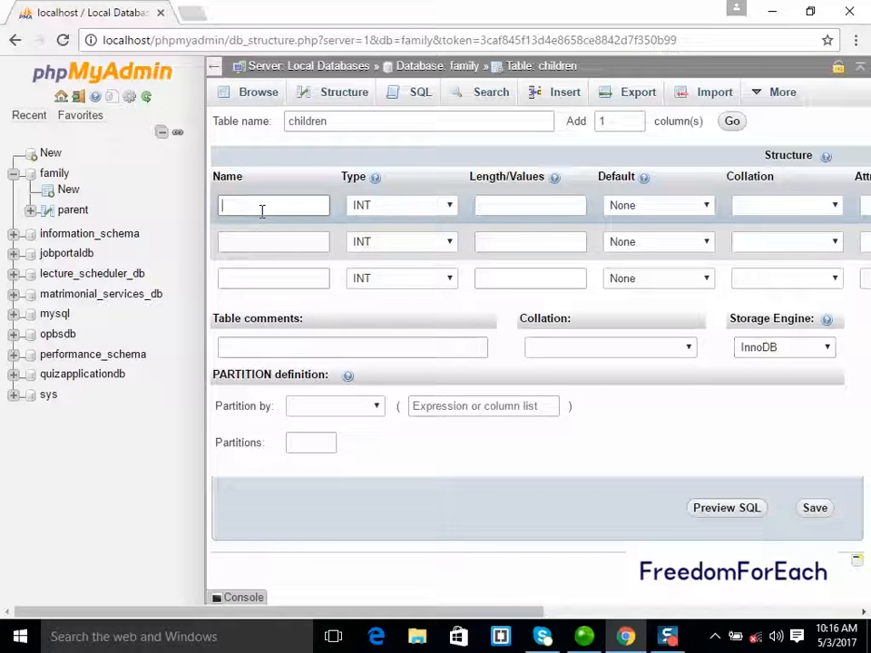
text(id)
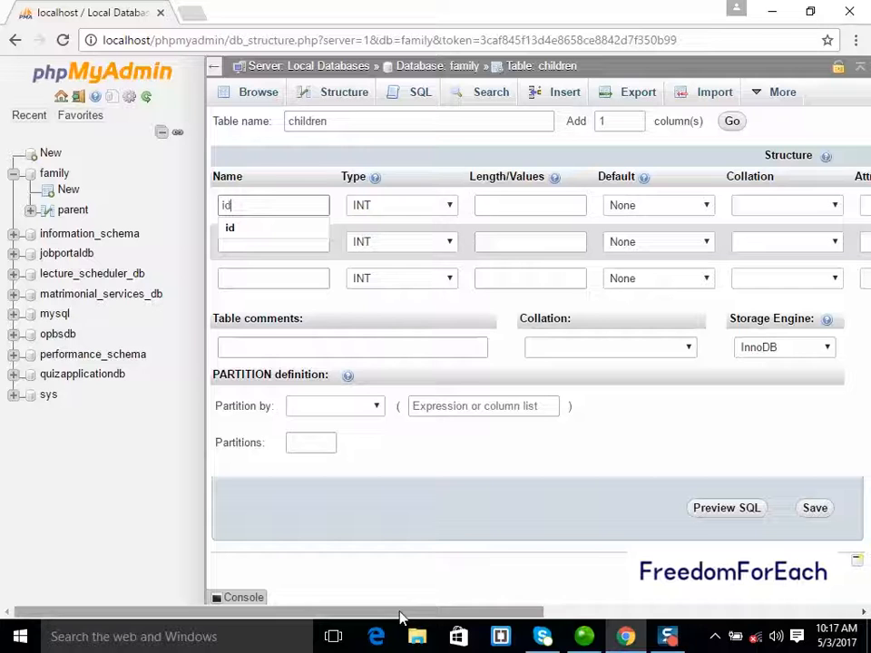
drag(400, 616, 730, 590)
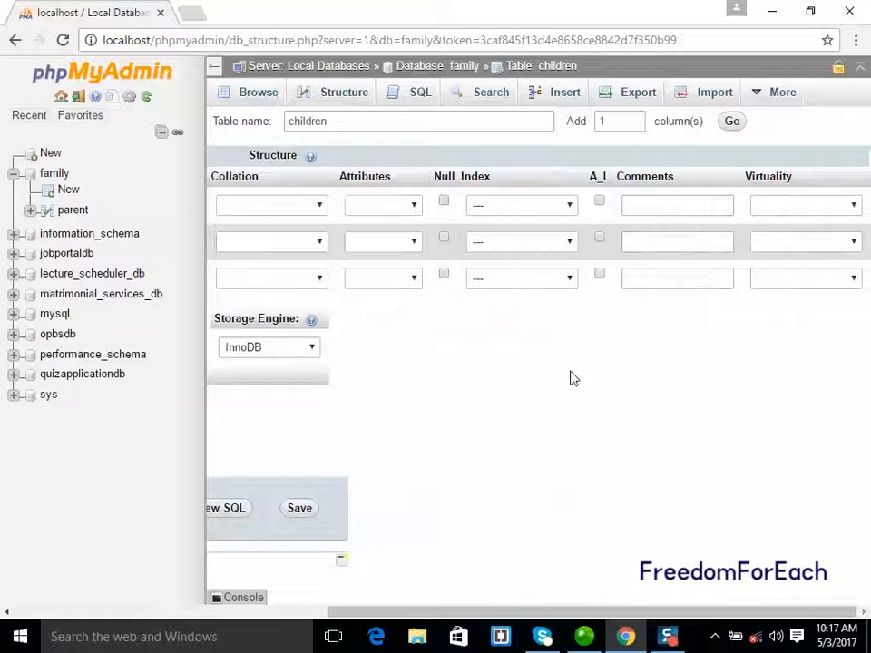
click(599, 203)
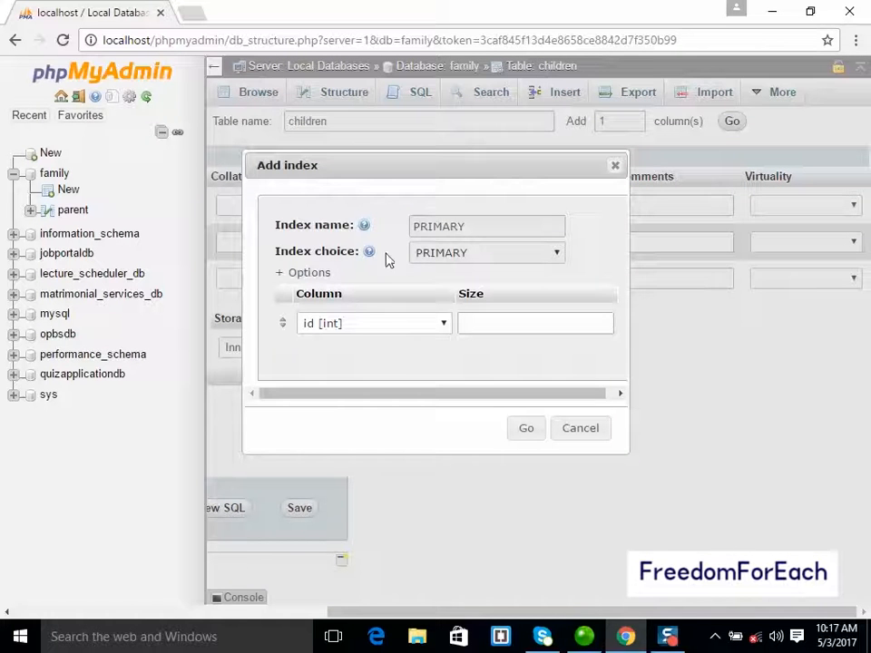
click(525, 430)
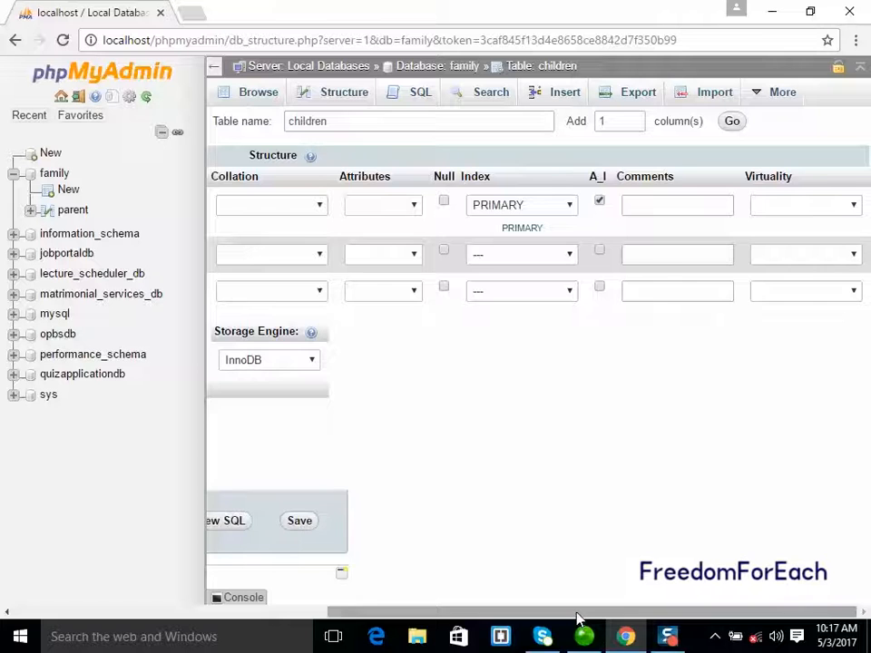
Define the second column as name with type VARCHAR and length 25
drag(577, 620, 43, 618)
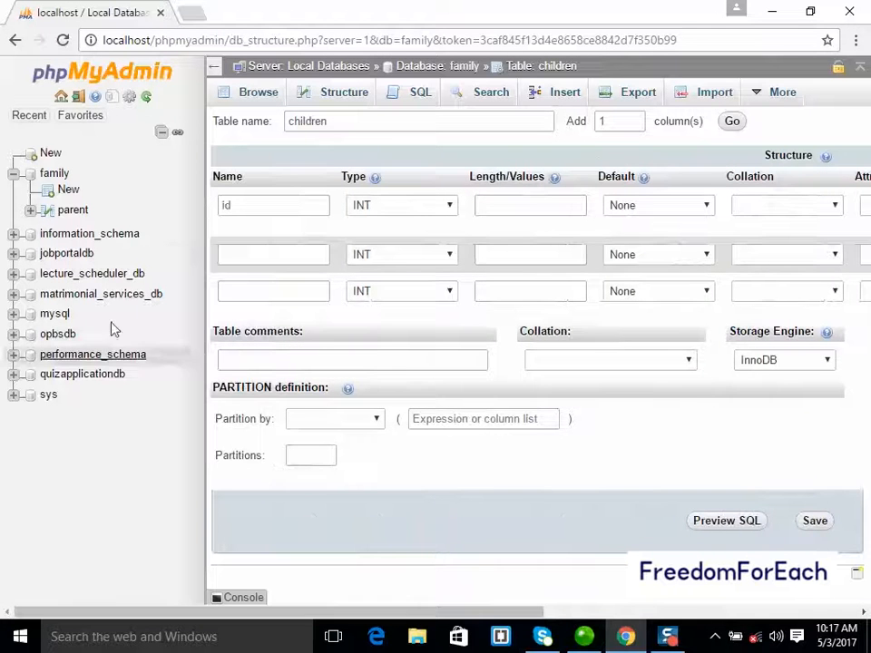
click(242, 254)
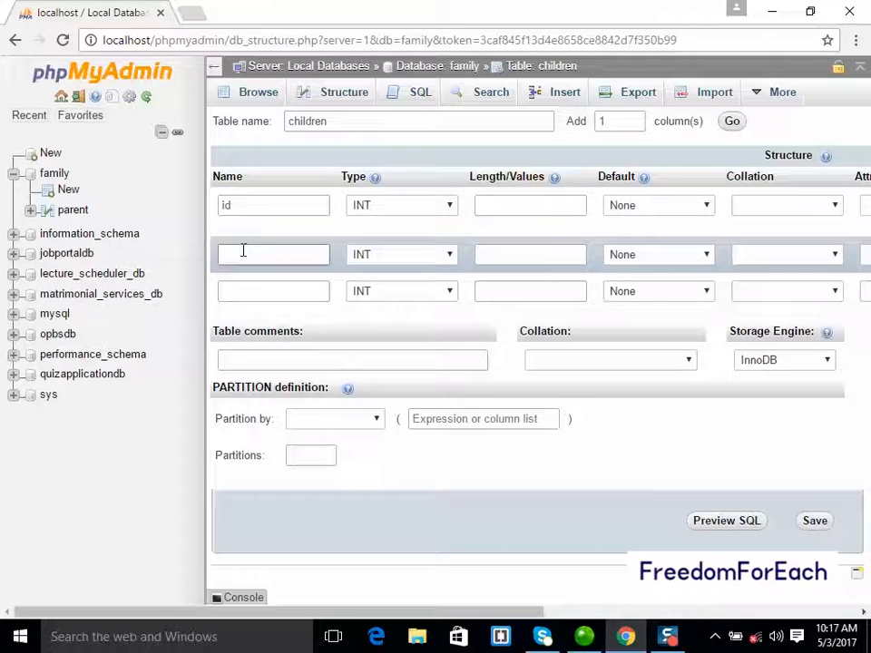
text(name)
key(Tab)
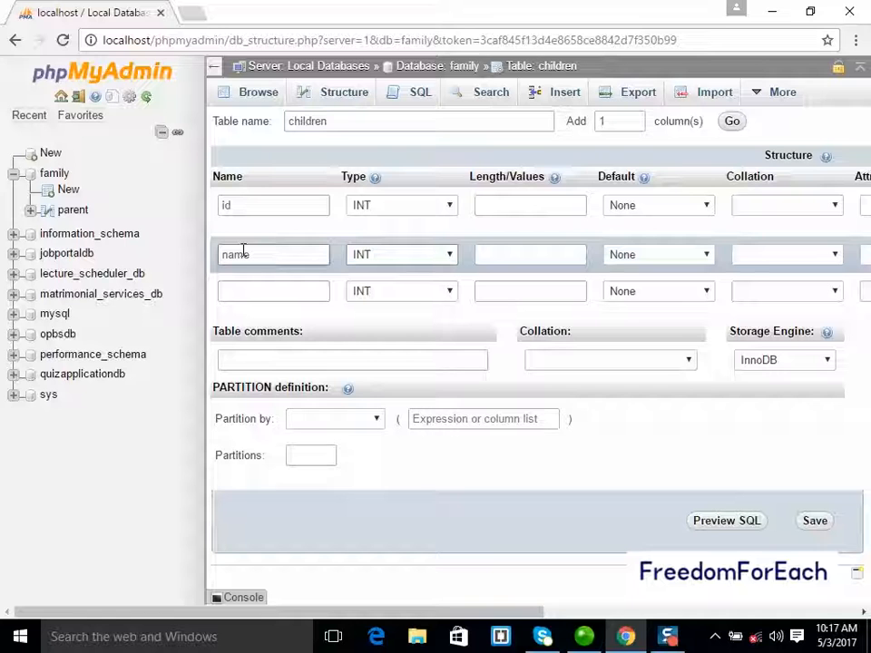
click(451, 258)
click(416, 297)
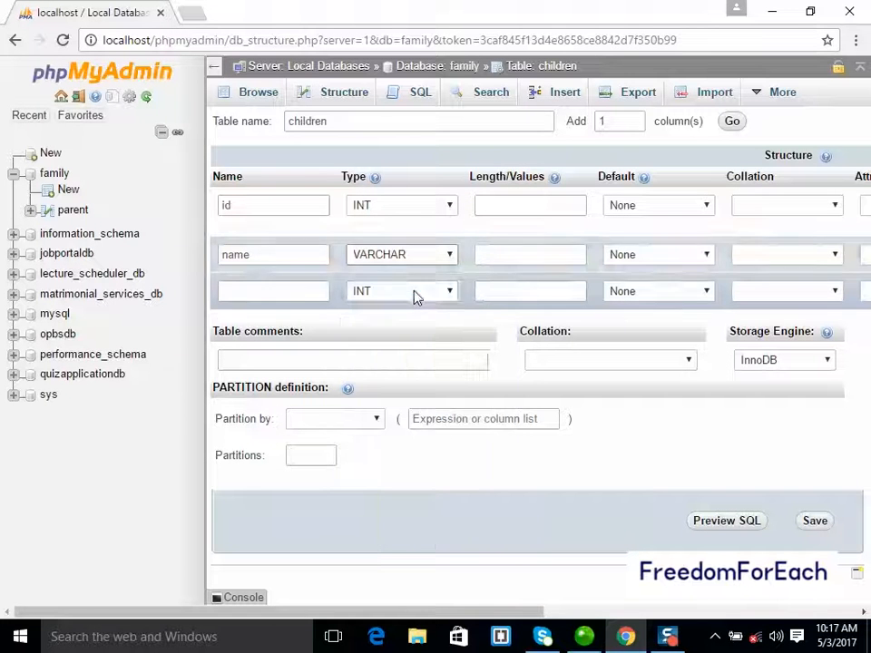
click(487, 257)
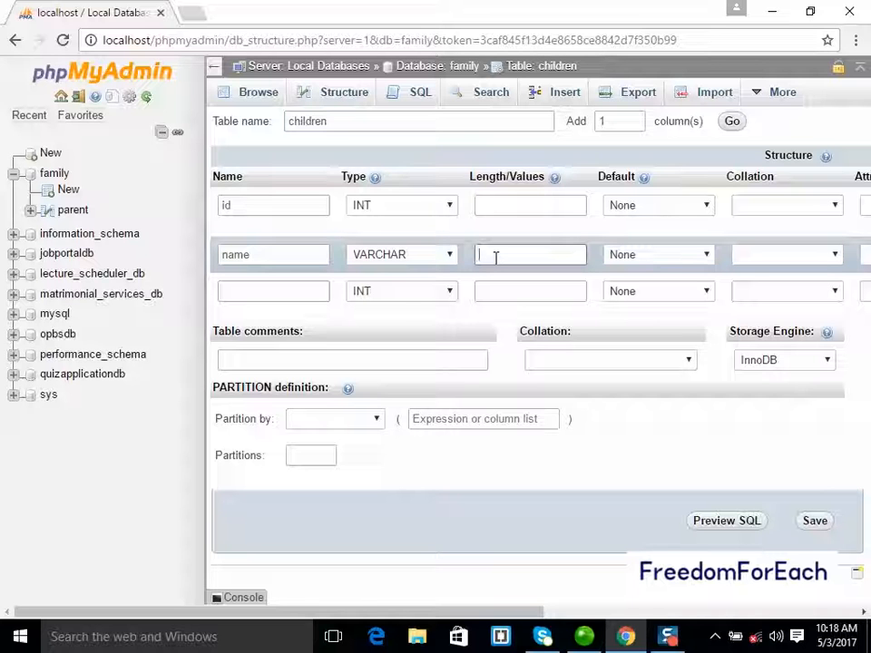
click(403, 211)
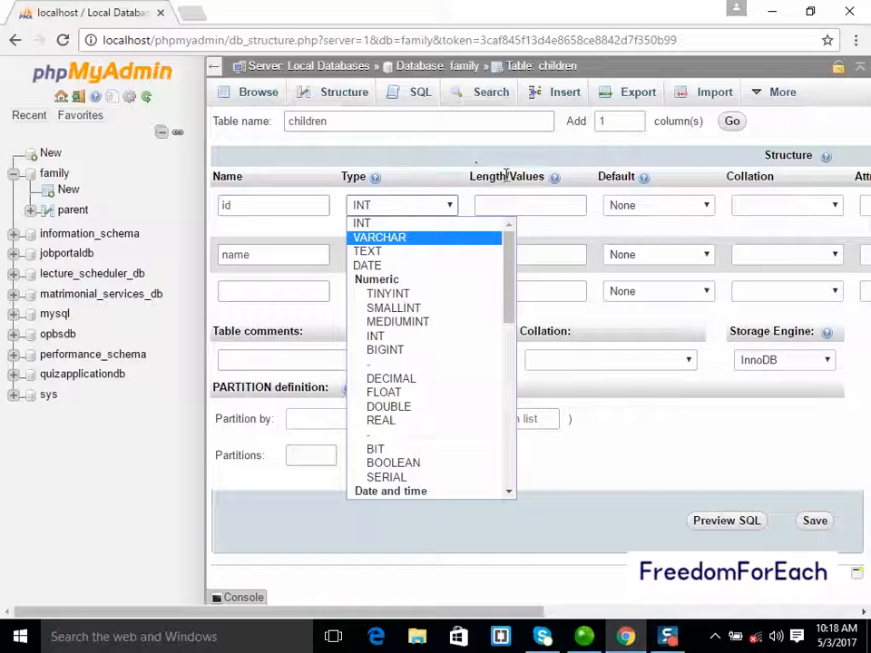
click(514, 203)
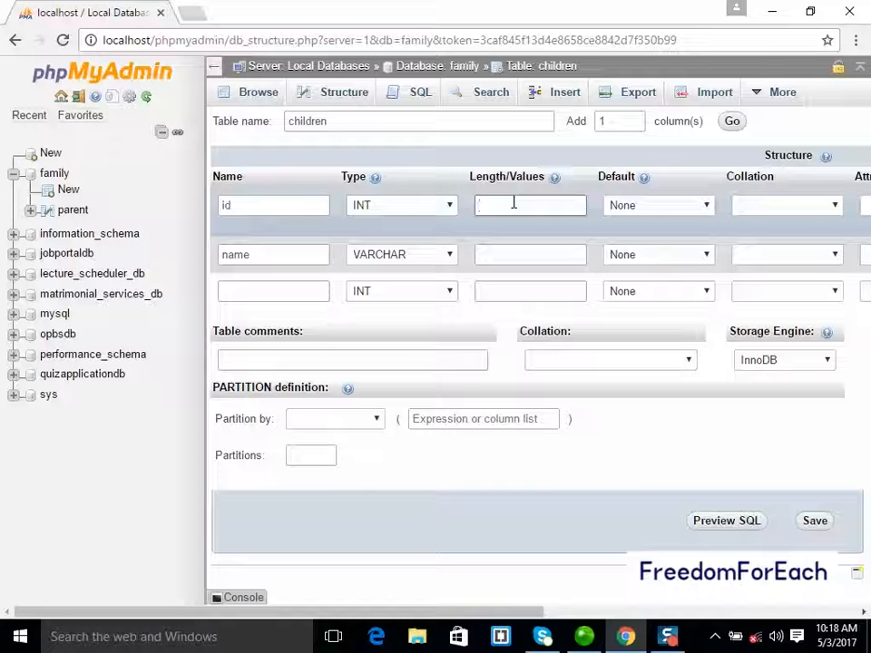
click(536, 256)
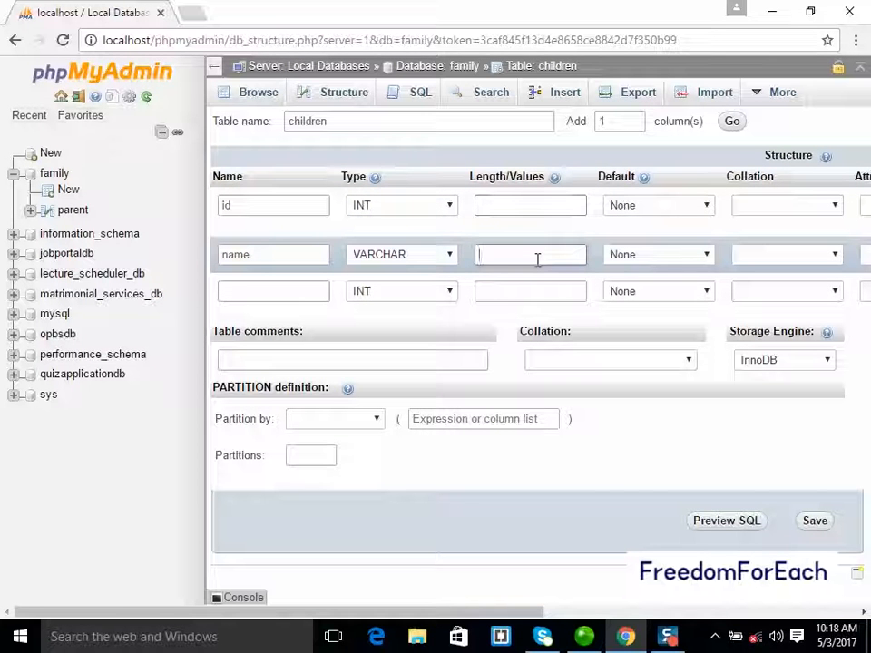
text(25)
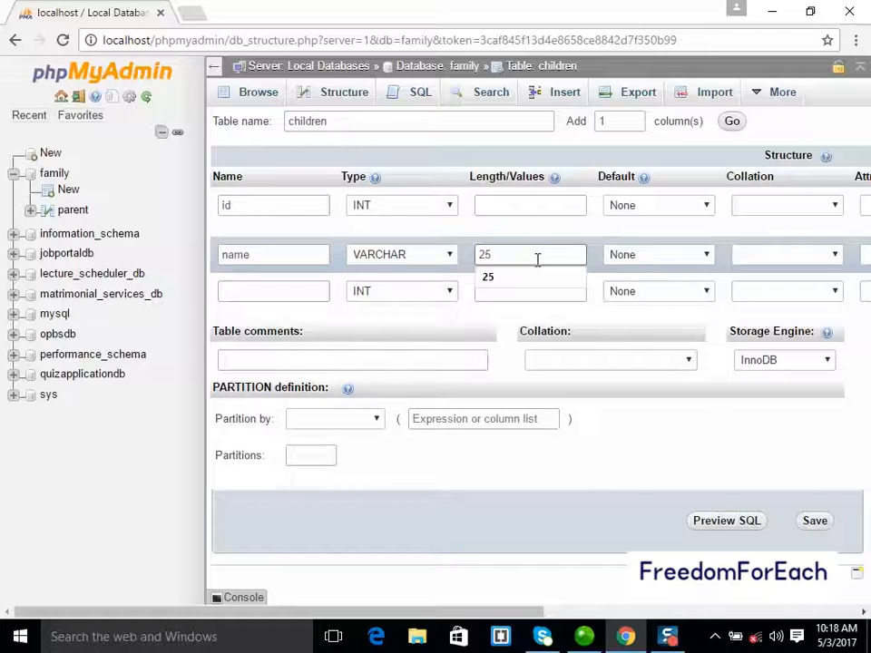
click(575, 500)
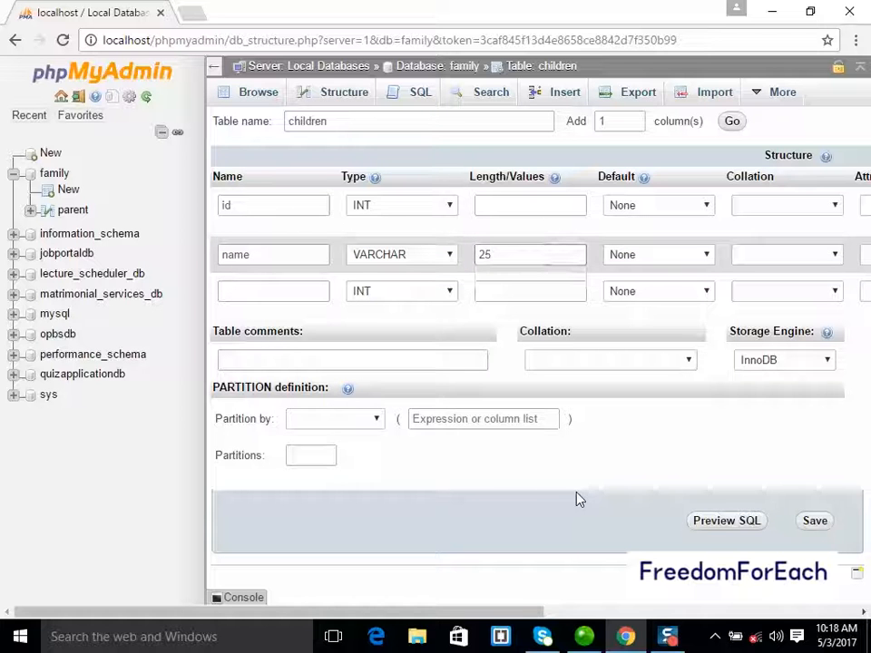
Name the third column parent_id and save the new children table
drag(424, 613, 391, 608)
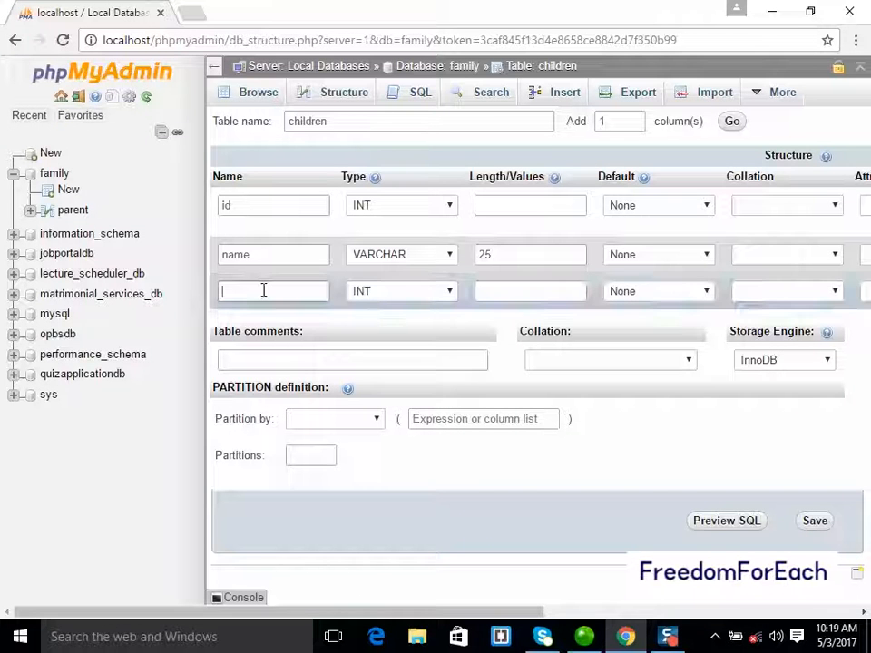
text(parent)
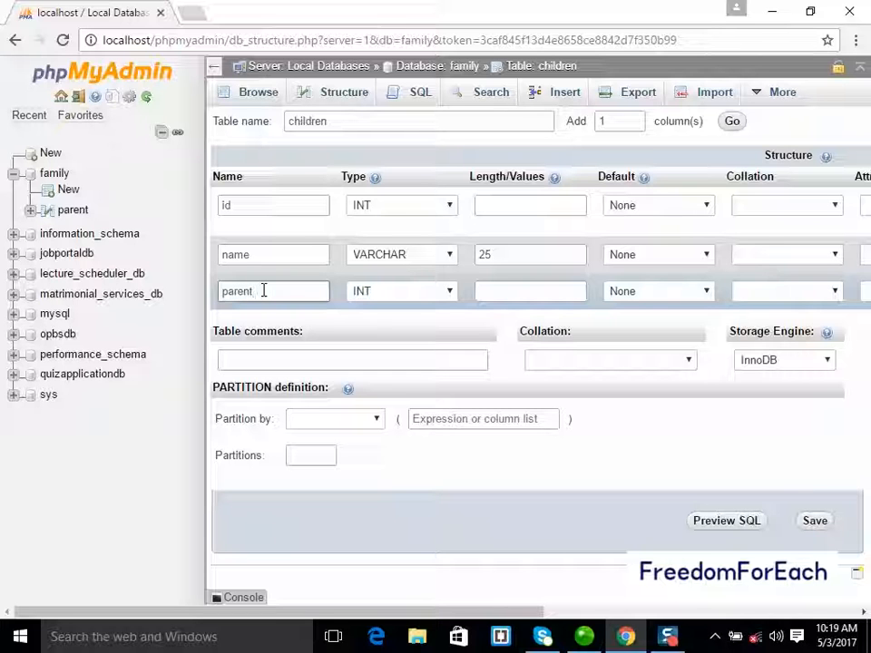
text(_id)
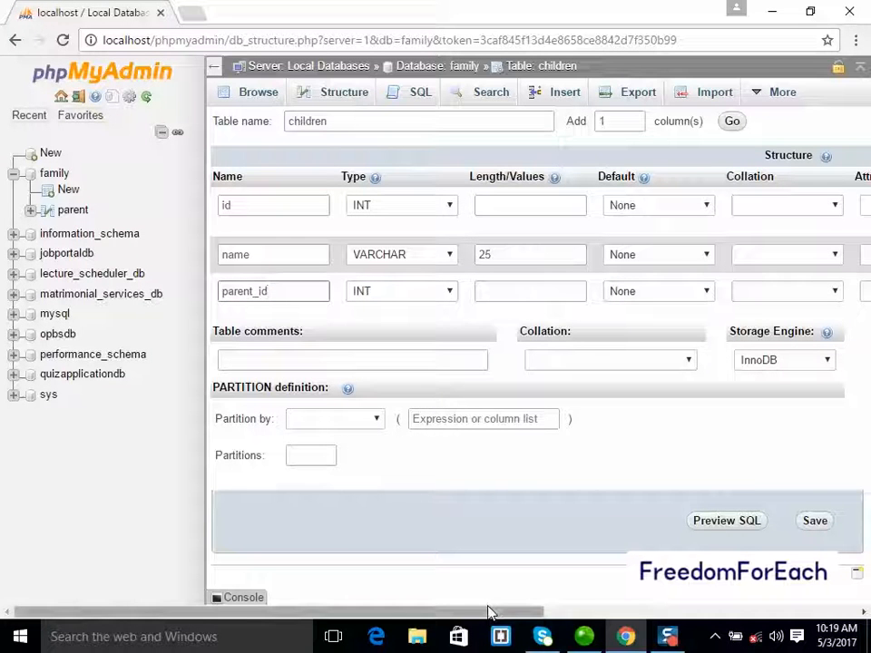
drag(490, 618, 844, 597)
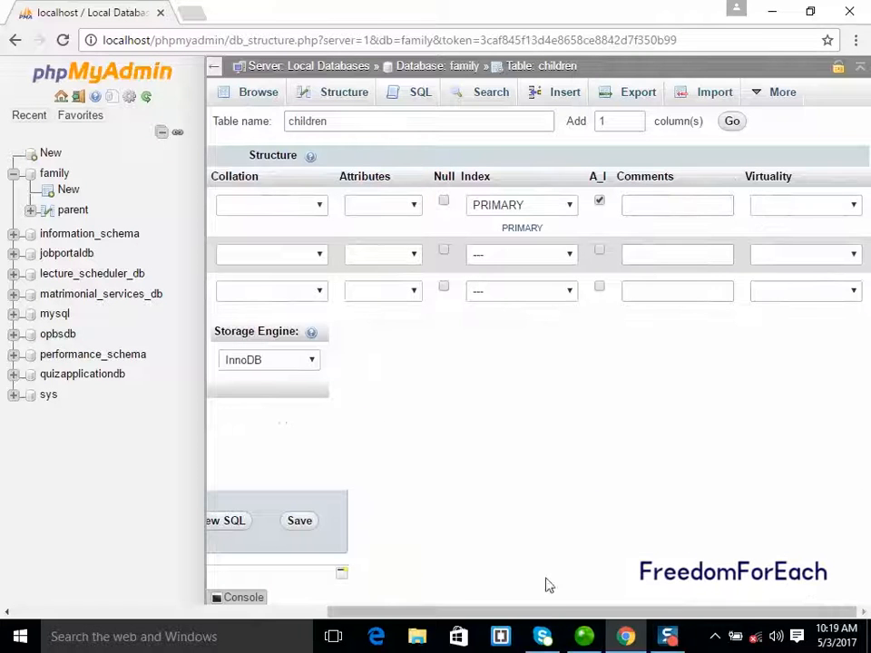
drag(547, 614, 262, 623)
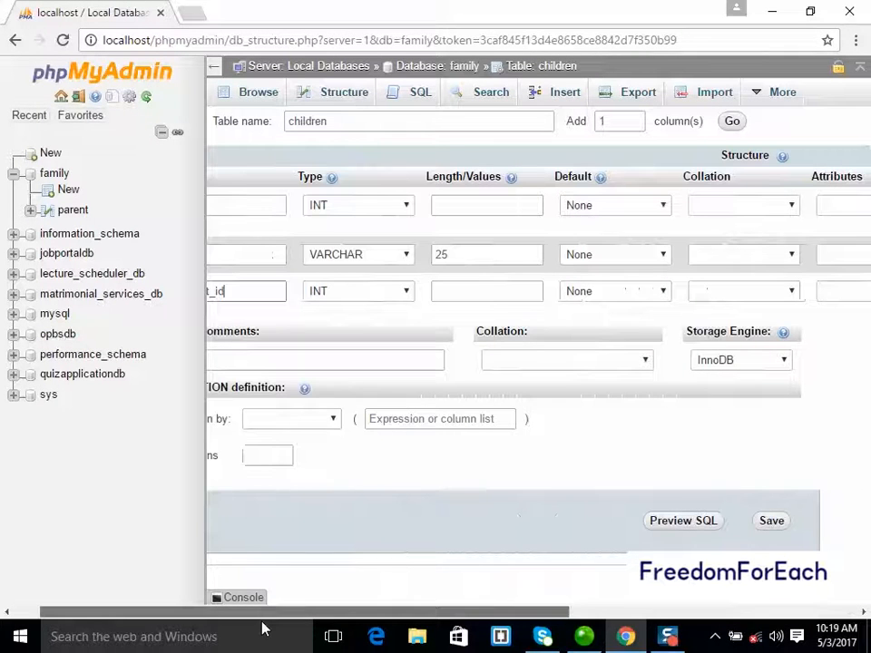
click(771, 522)
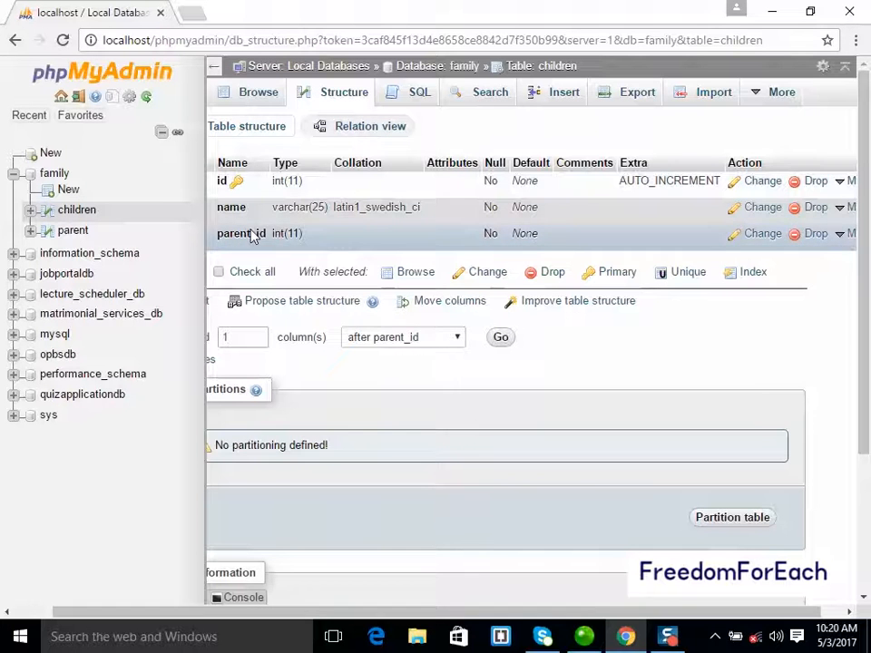
Look over the children table's structure and browse its rows
drag(383, 613, 220, 621)
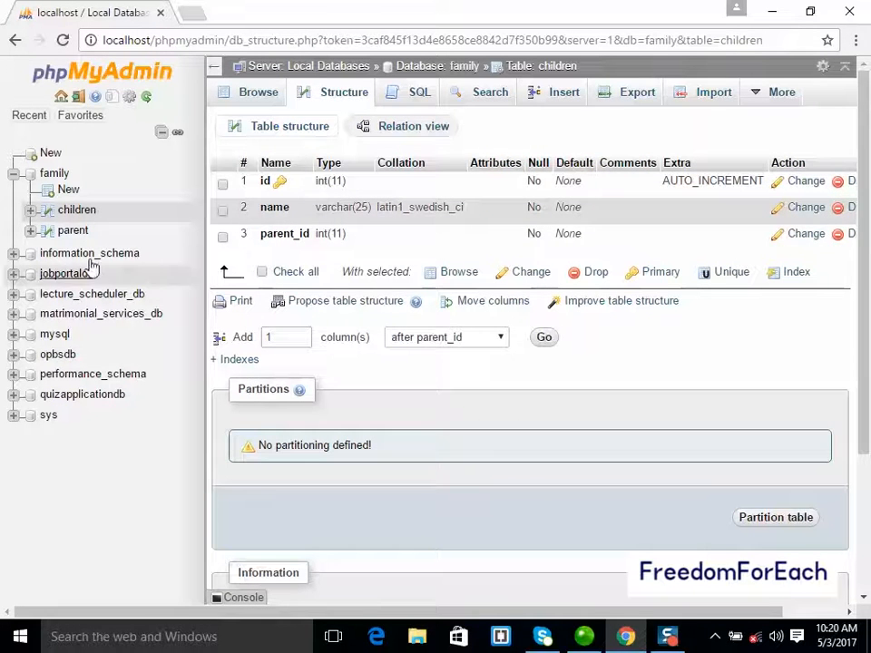
click(71, 210)
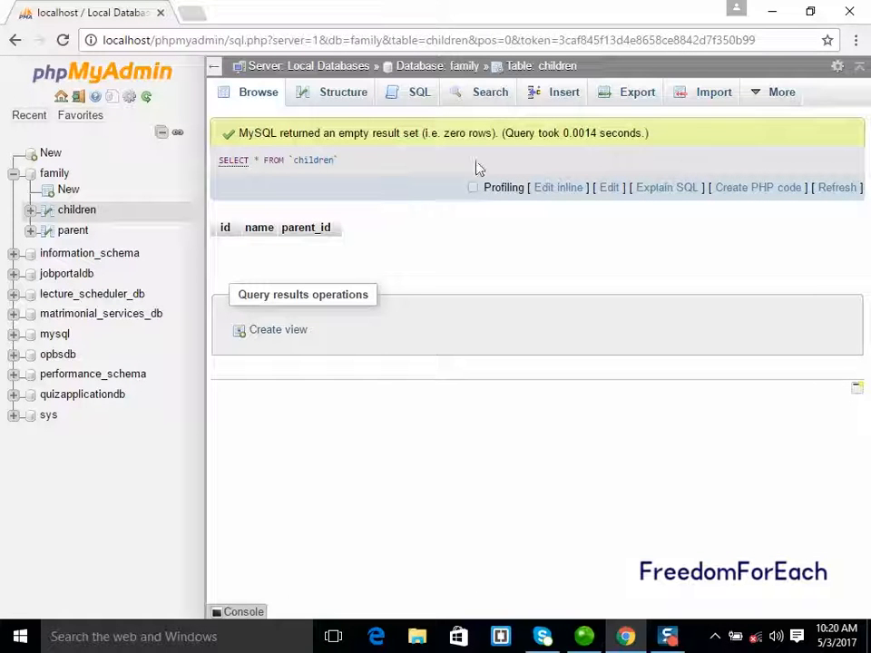
Insert a row into the children table with a child's first name and parent_id 3, leaving id empty
click(550, 96)
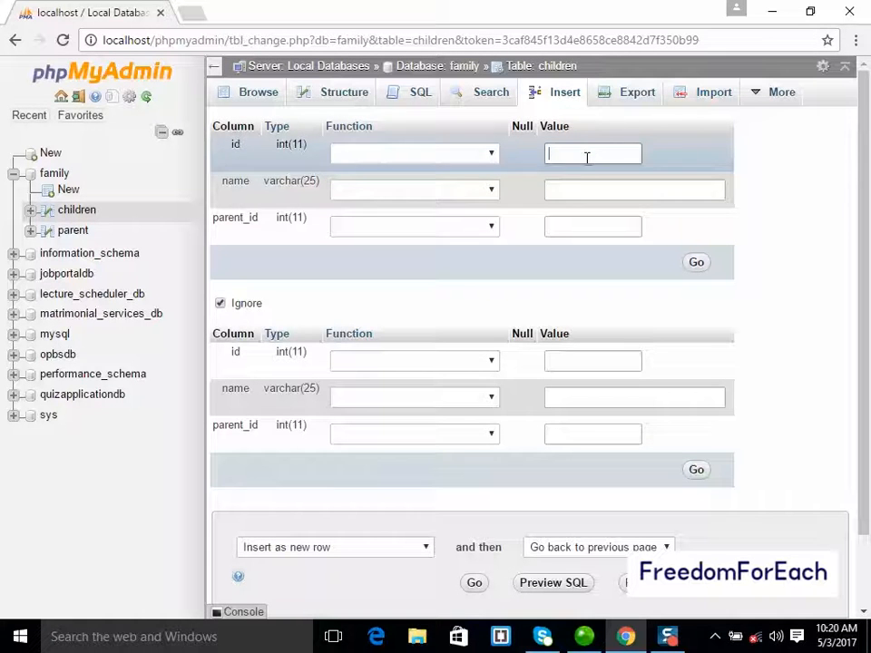
click(588, 192)
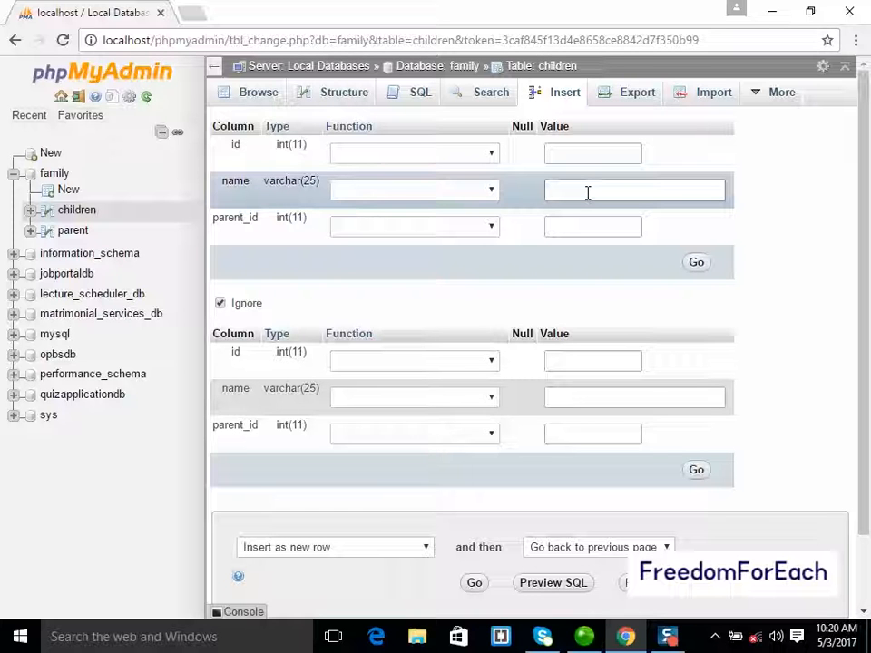
text(amina)
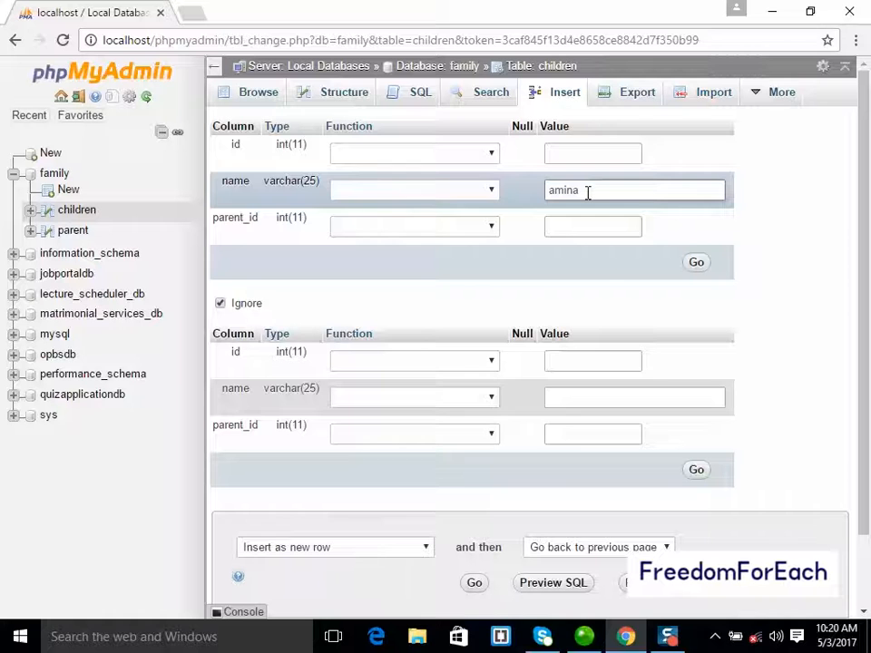
click(588, 226)
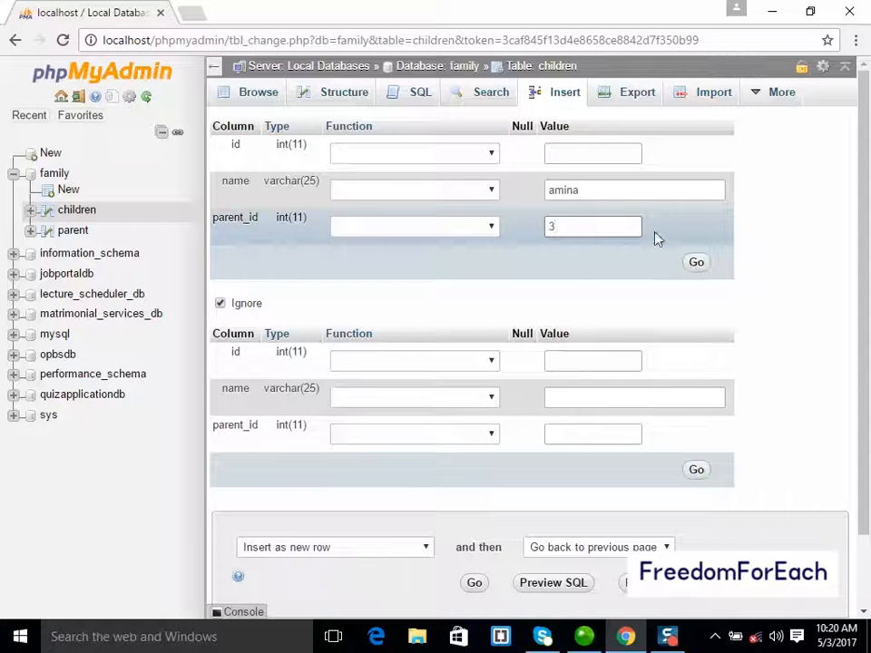
click(697, 265)
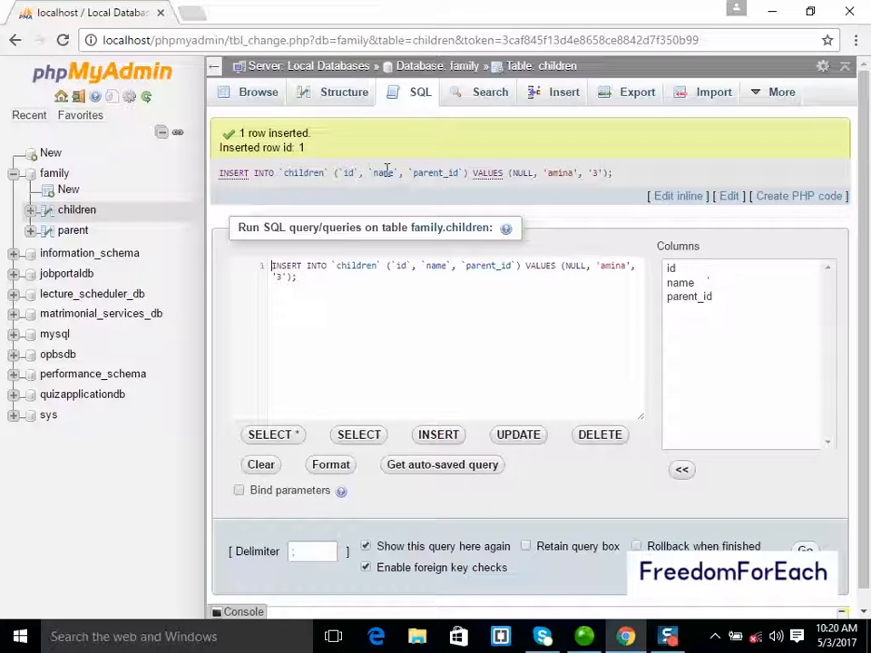
Browse the children table and delete its test row with parent_id 3
click(249, 93)
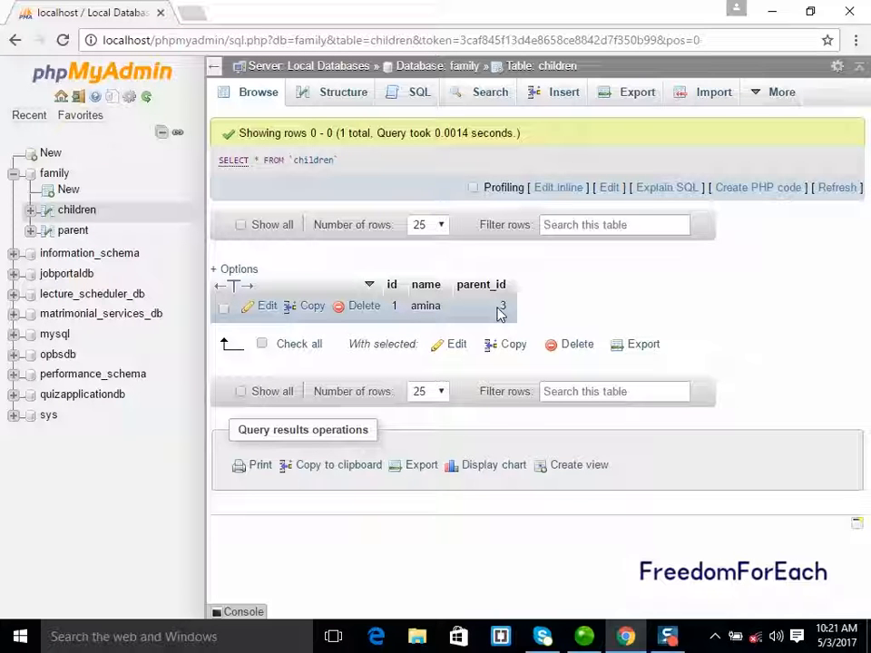
click(362, 315)
click(459, 383)
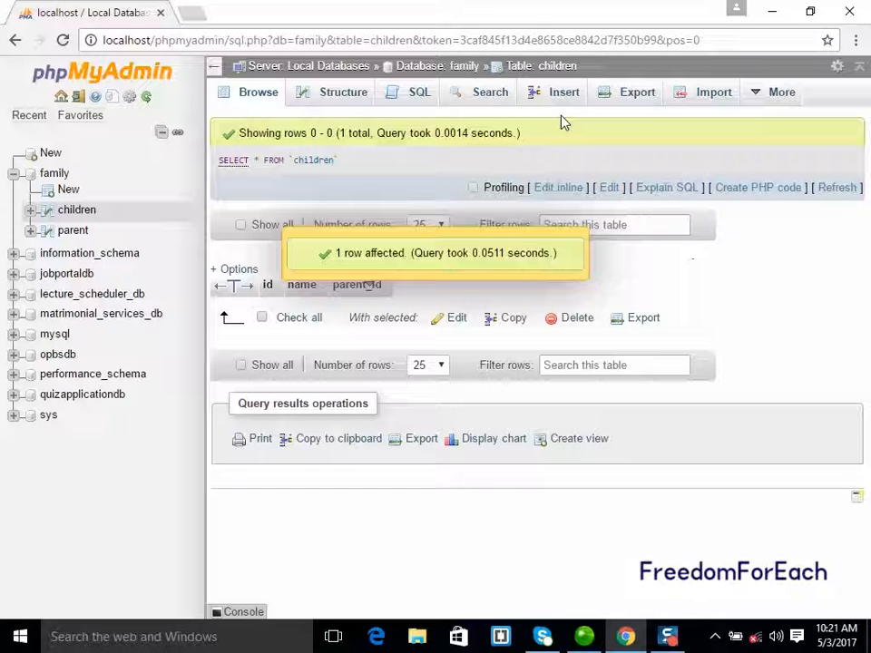
Change the storage engine of the family database's parent table to InnoDB and apply the table options
click(51, 176)
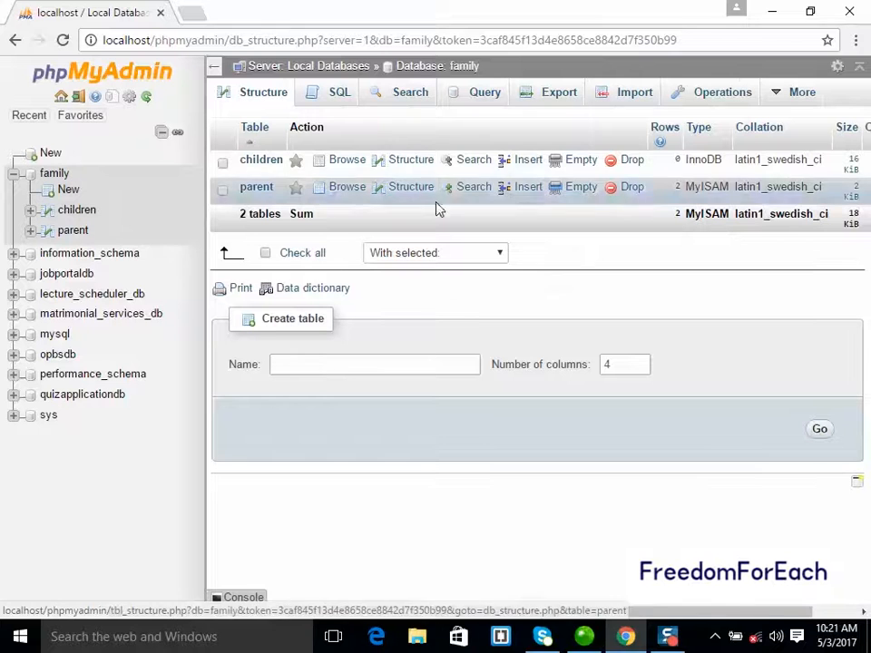
click(683, 102)
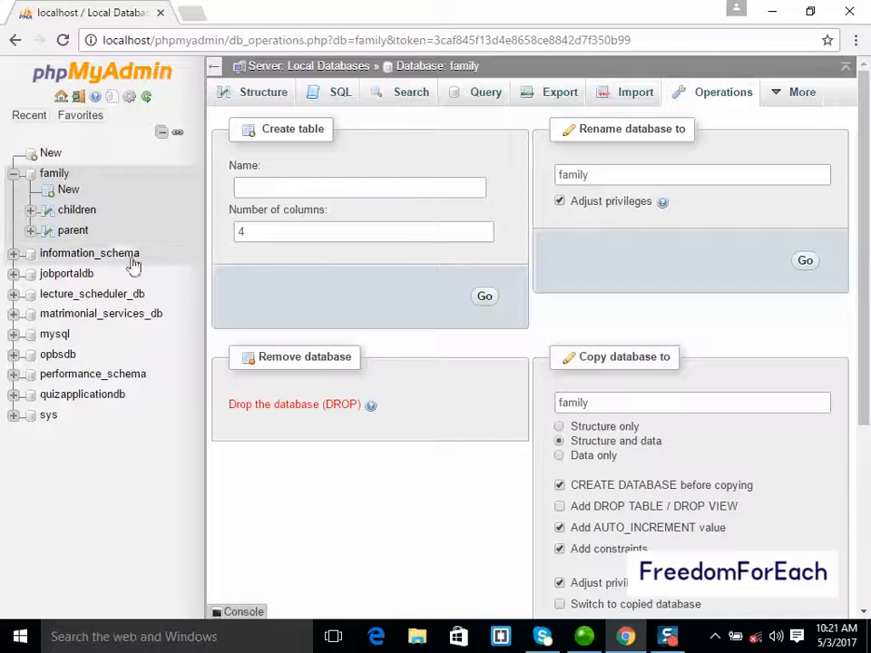
click(72, 231)
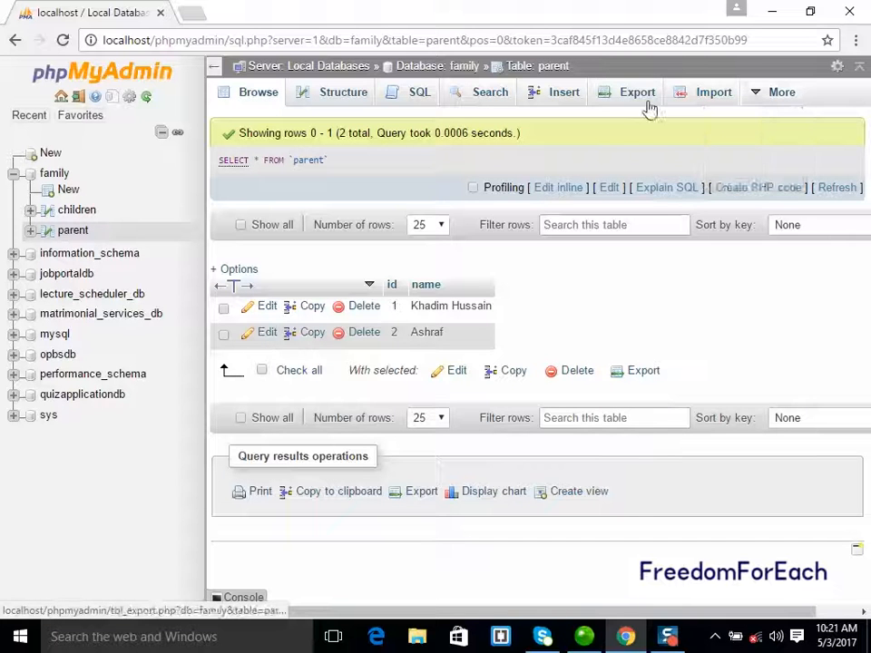
mouse_move(779, 100)
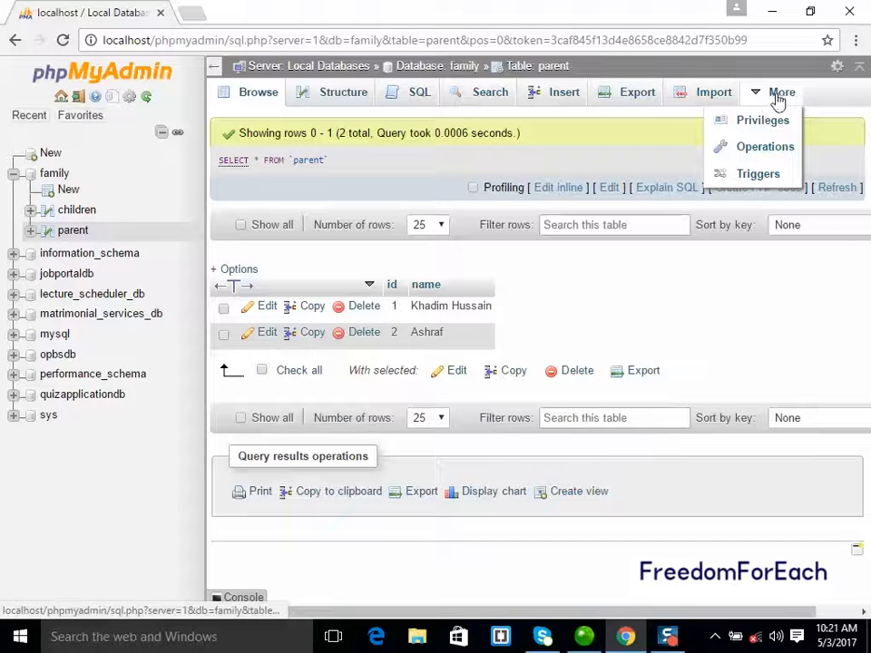
click(752, 149)
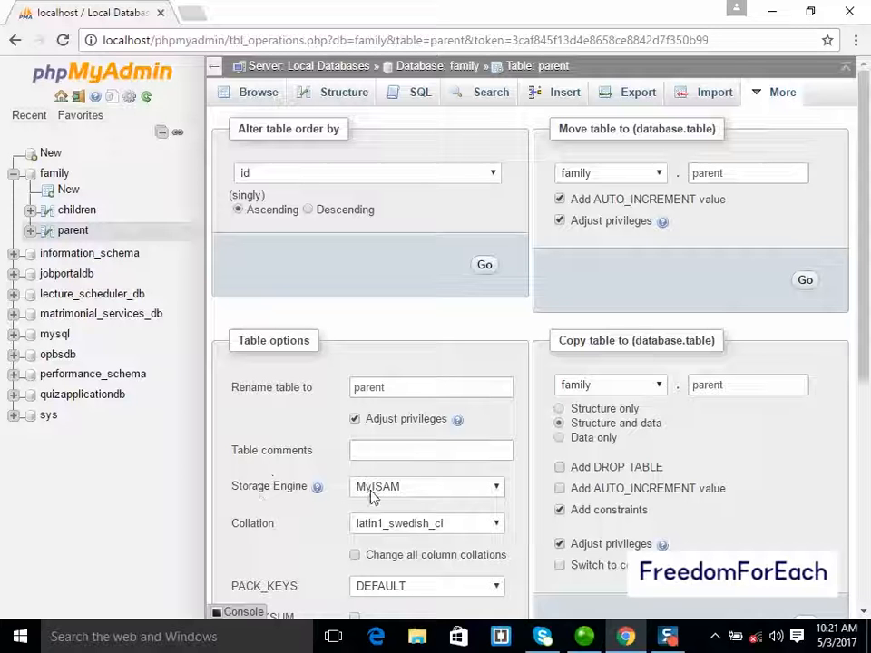
click(498, 487)
click(424, 510)
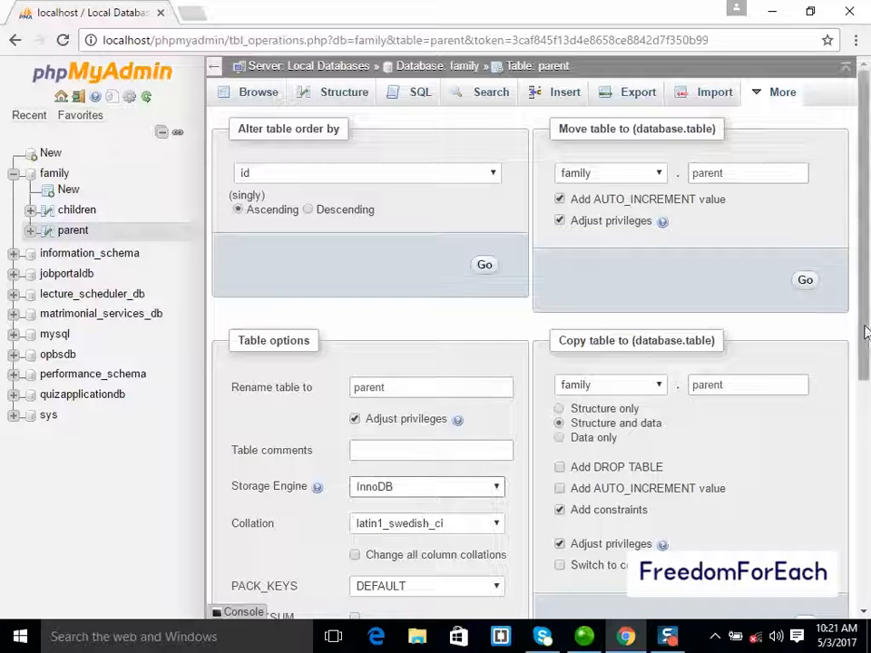
drag(868, 334, 868, 453)
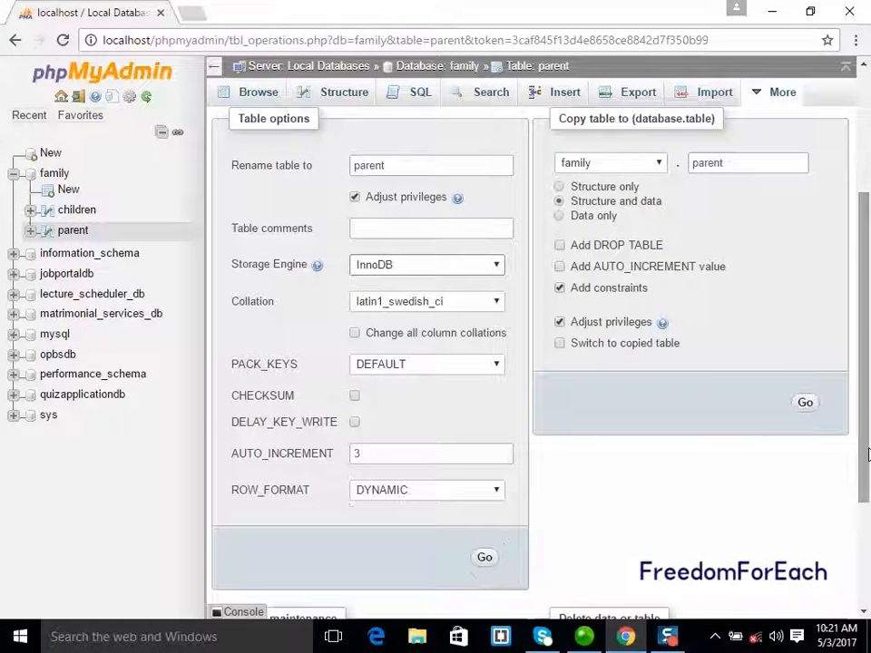
click(485, 558)
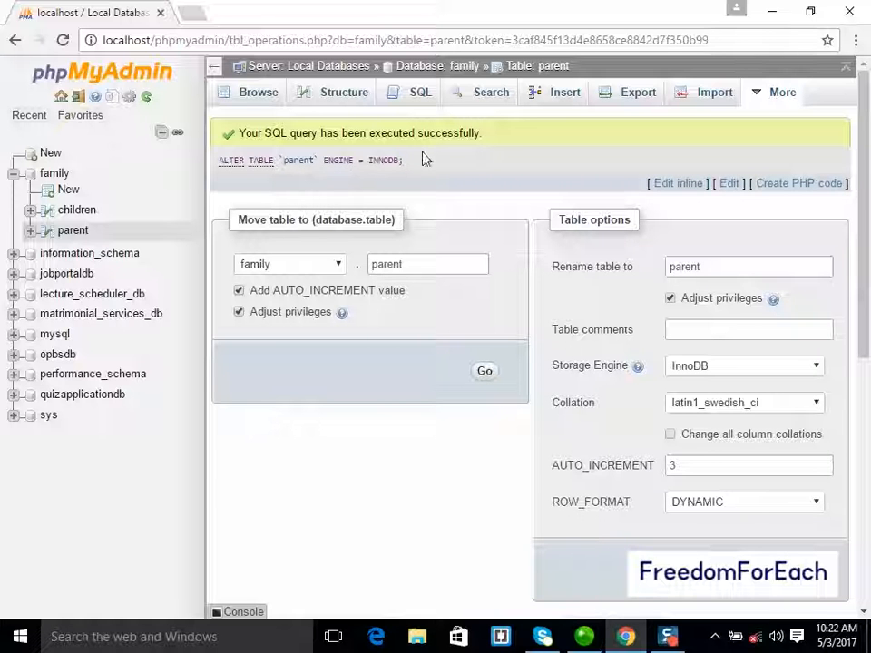
Check both tables' engine types in the family database, open its Designer and move the parent table above the children table
click(58, 176)
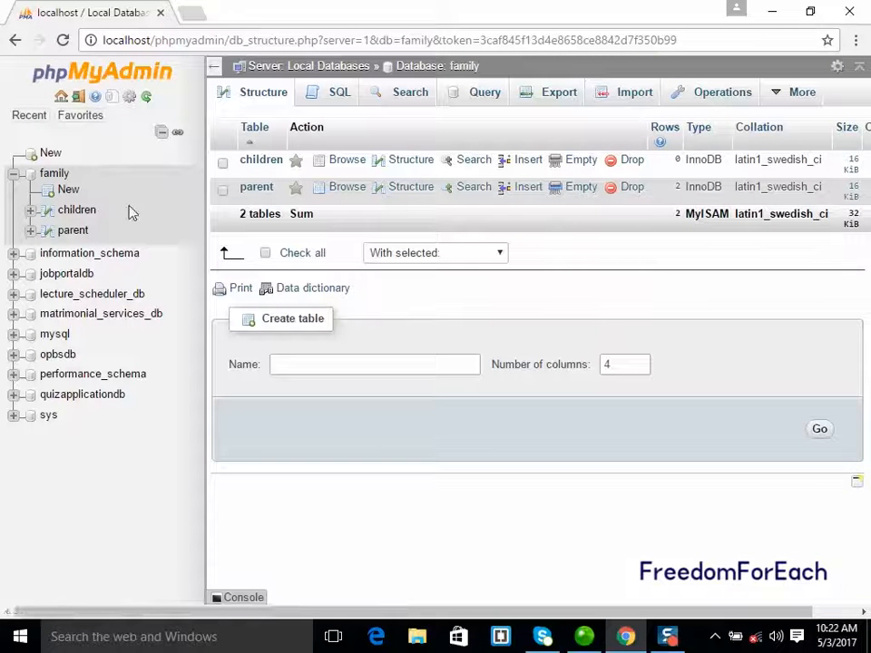
click(54, 175)
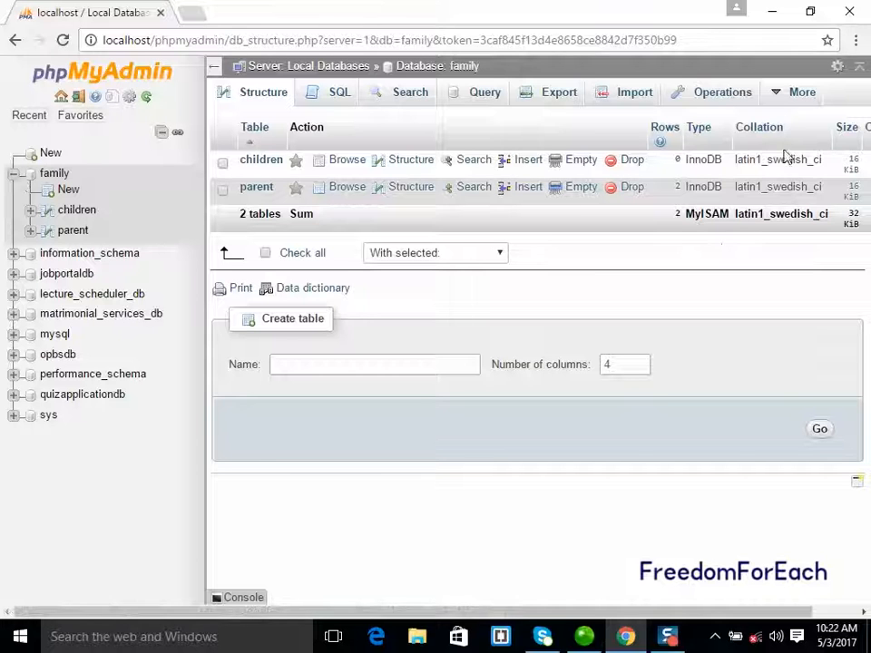
mouse_move(777, 95)
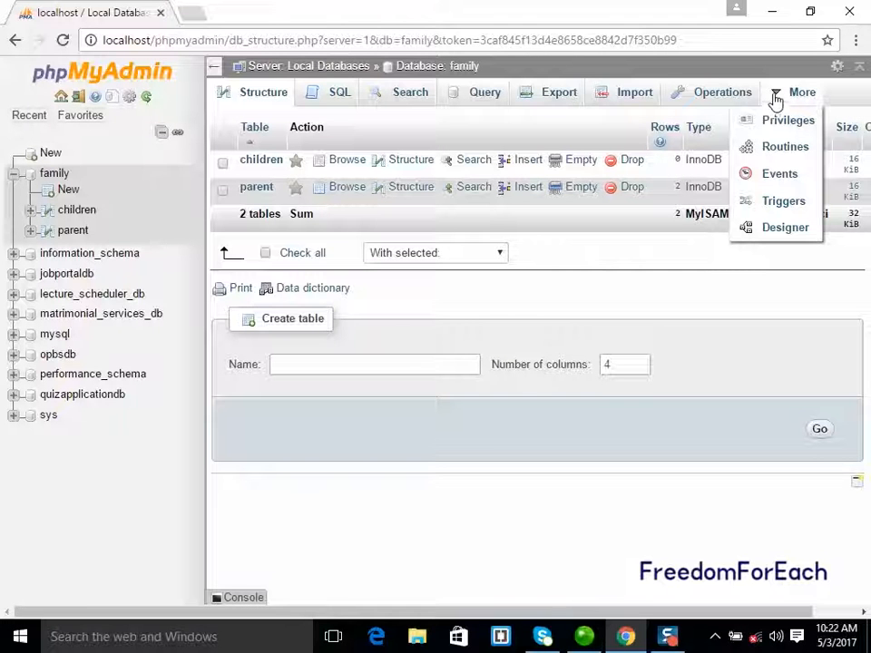
click(782, 230)
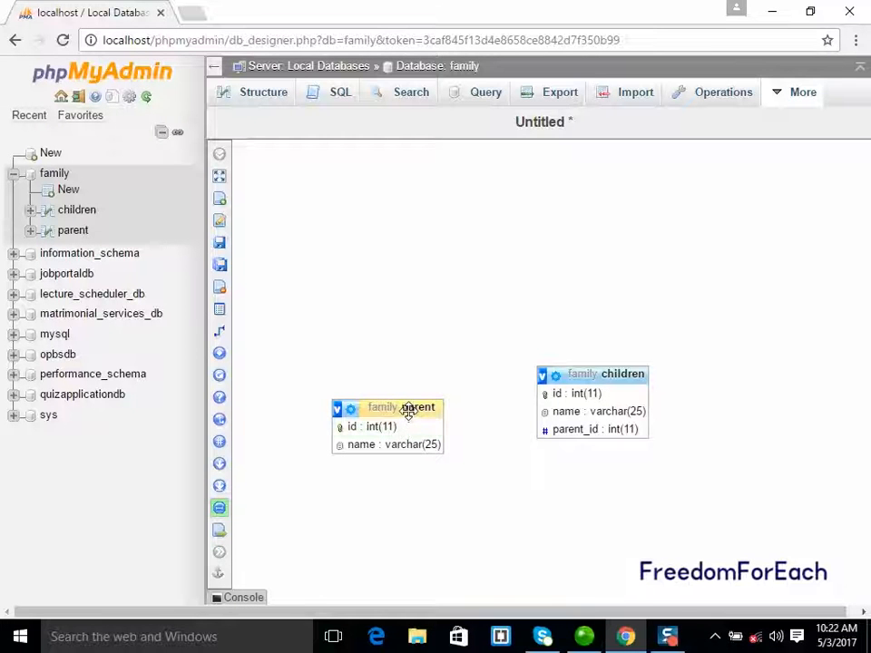
drag(408, 410, 476, 269)
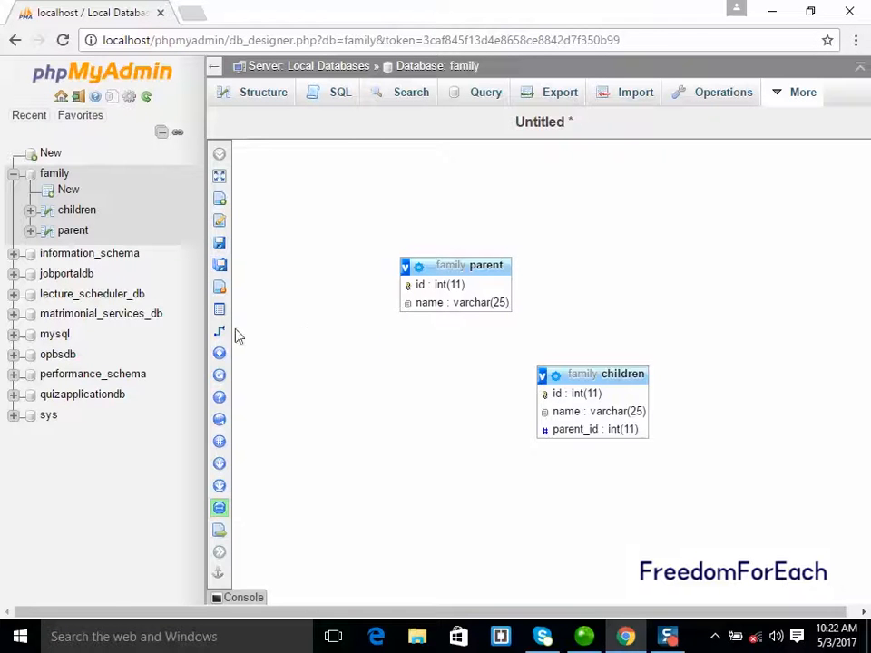
Try to create a relation with parent's id as the referenced key and children's parent_id as the foreign key
mouse_move(215, 340)
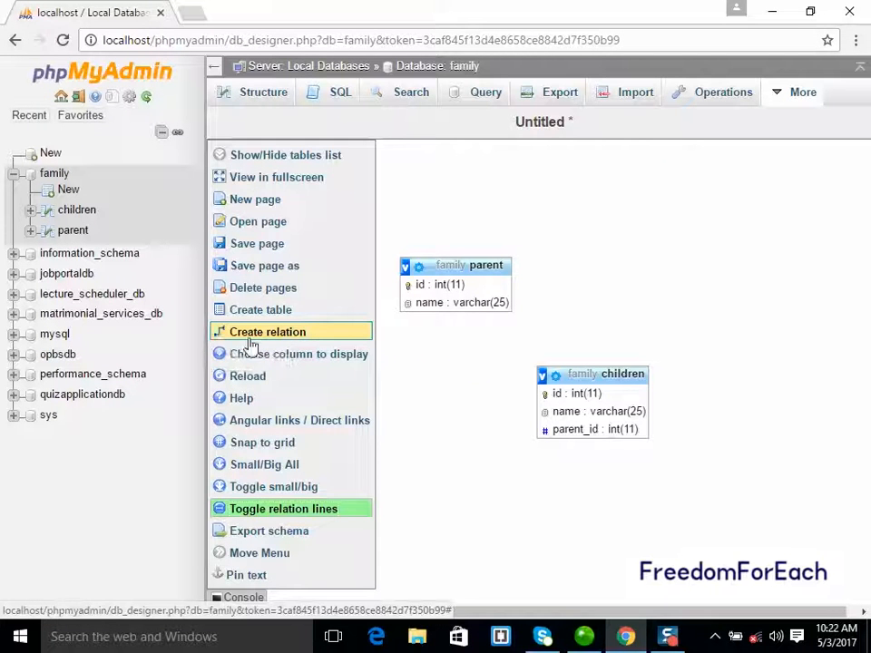
click(244, 338)
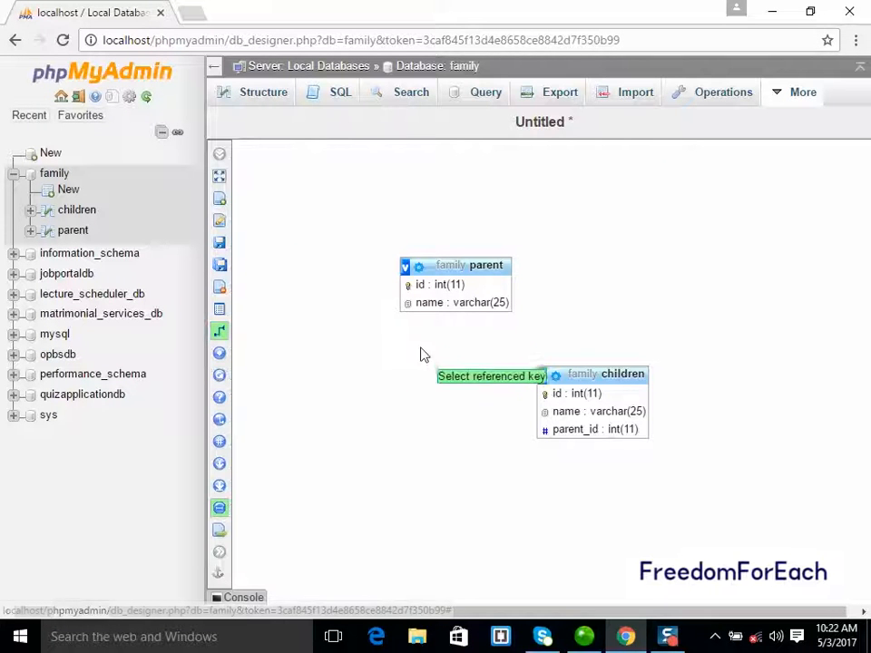
click(422, 288)
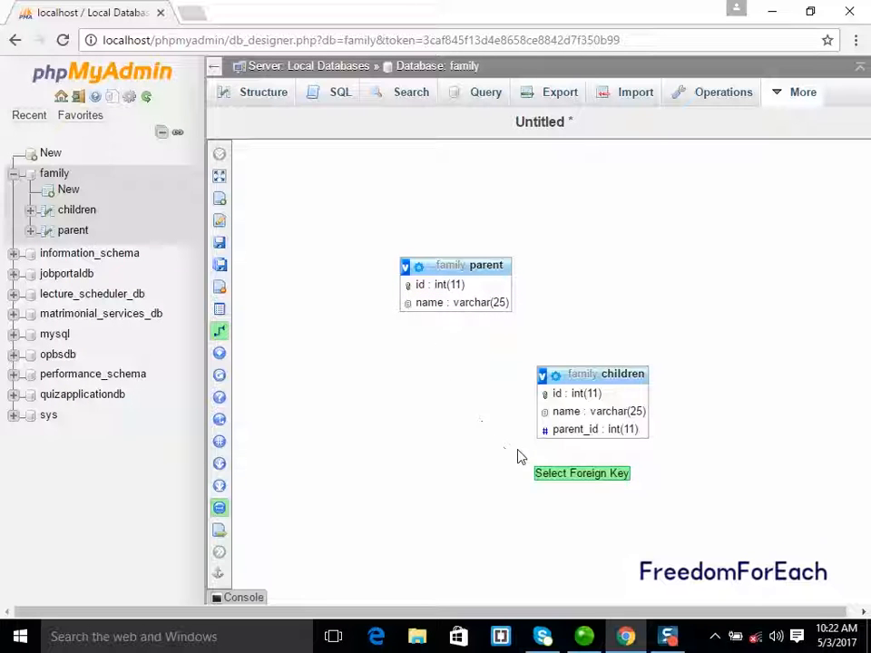
click(563, 435)
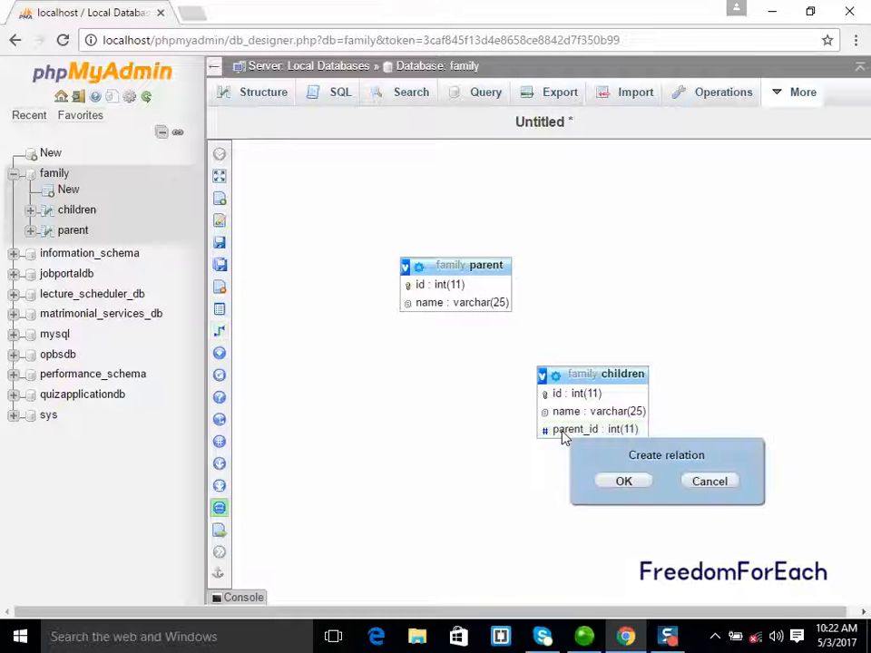
click(626, 483)
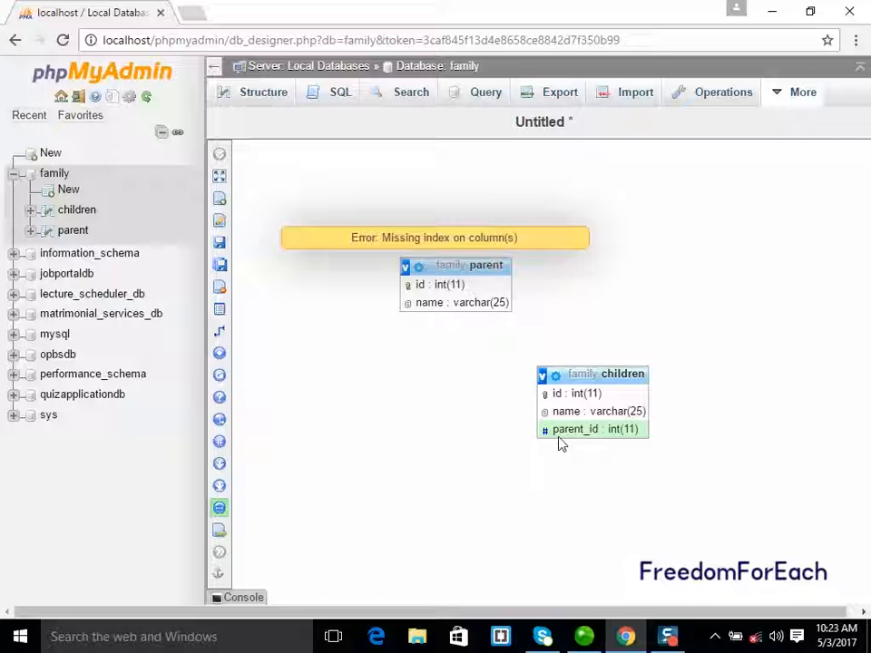
Add an index on the parent_id column in the children table's structure and confirm the ALTER TABLE query
click(79, 214)
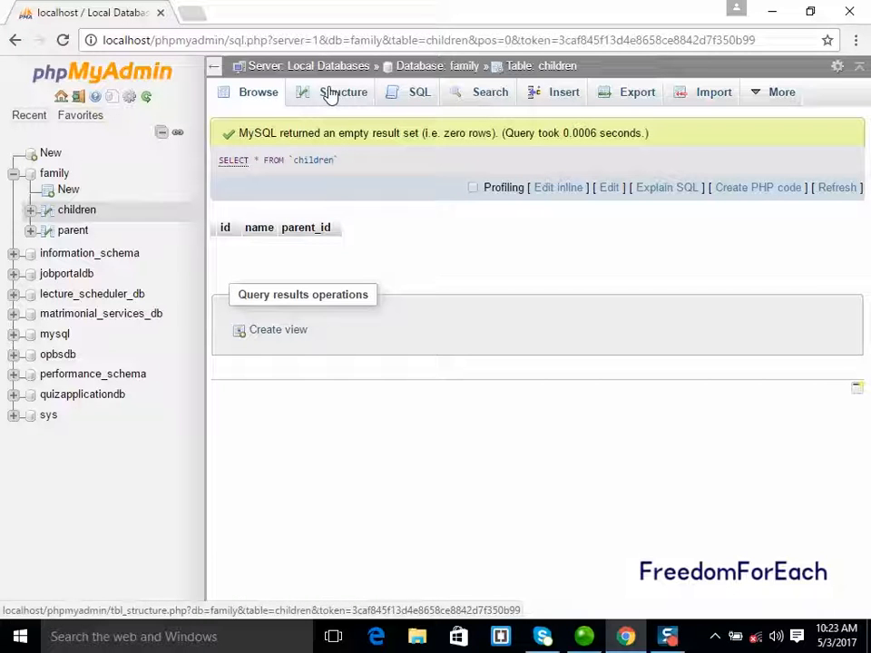
click(331, 94)
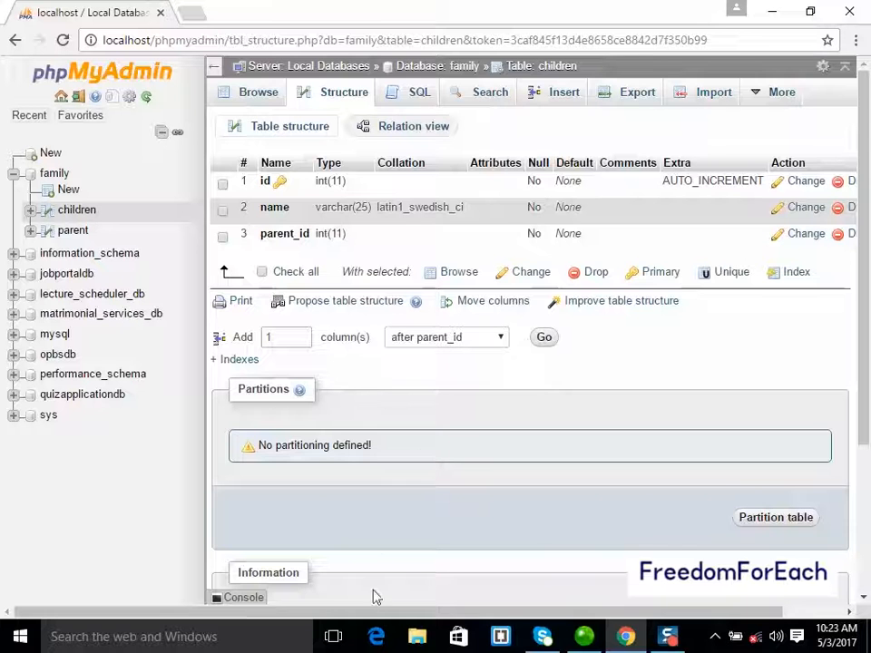
drag(381, 613, 463, 614)
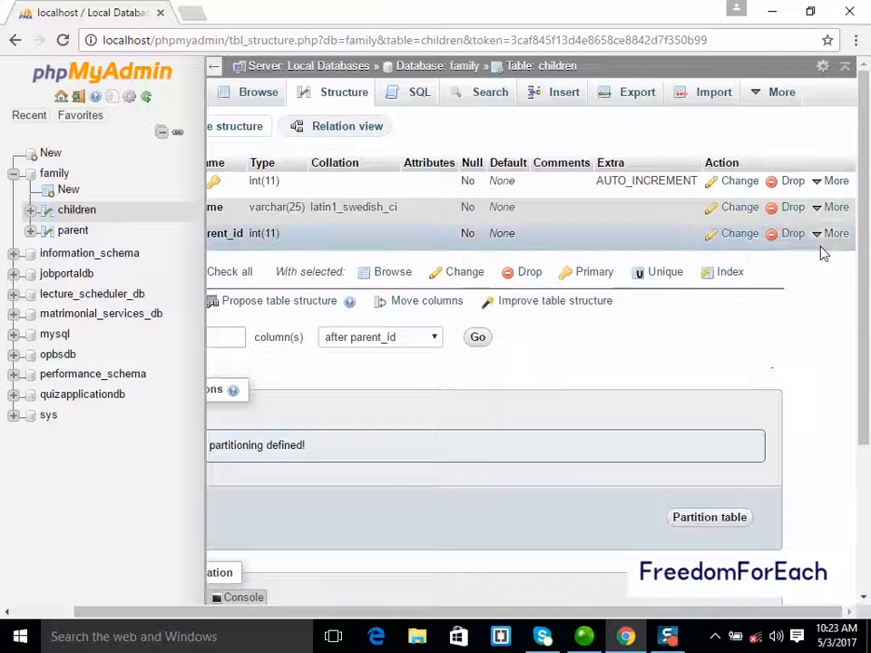
mouse_move(817, 241)
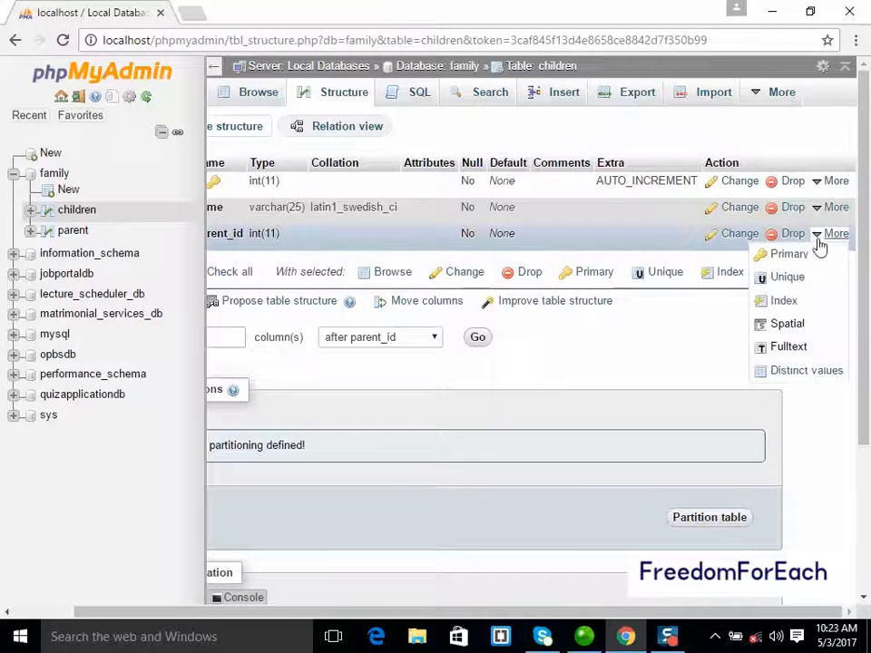
click(788, 306)
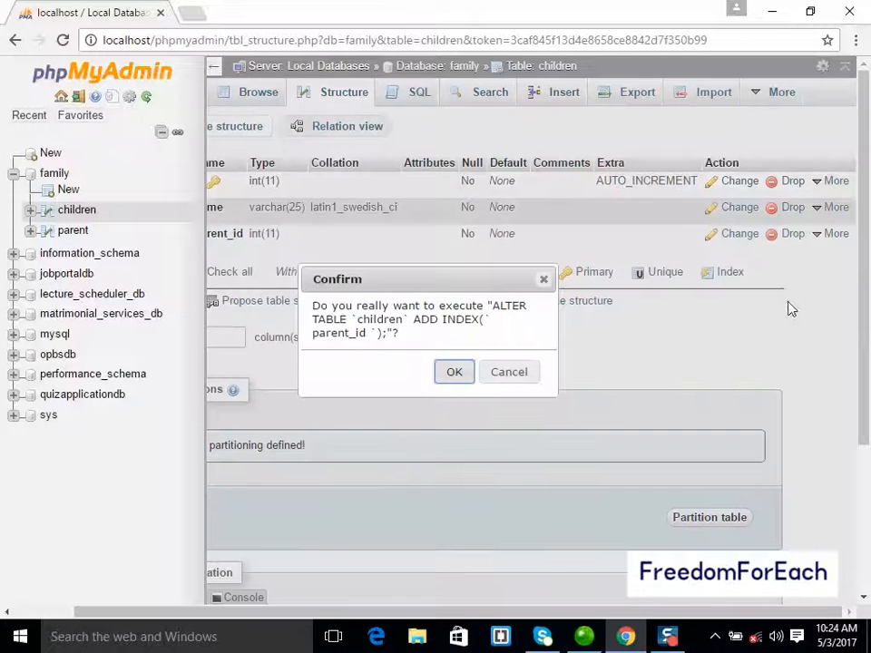
click(457, 380)
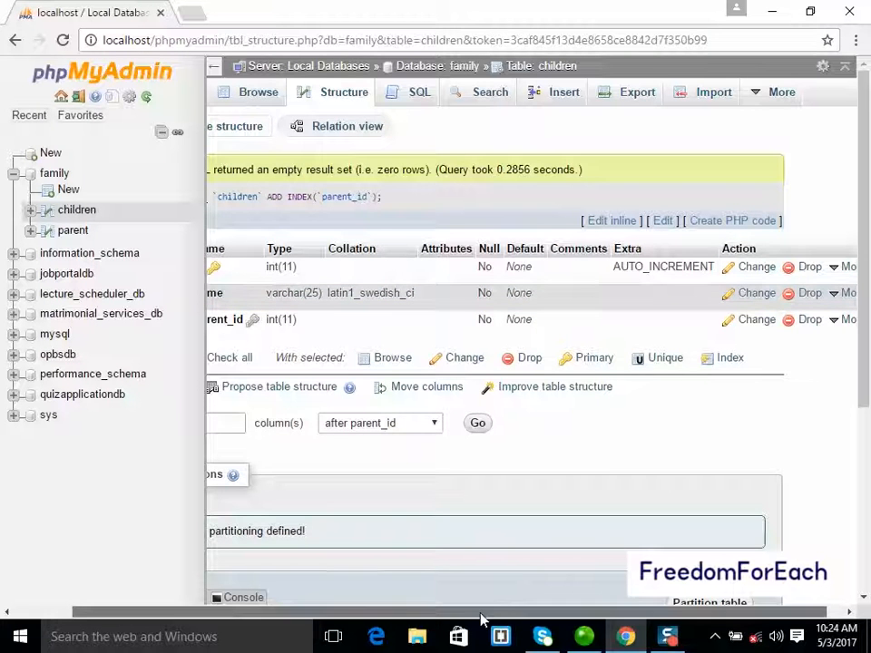
drag(481, 614, 290, 613)
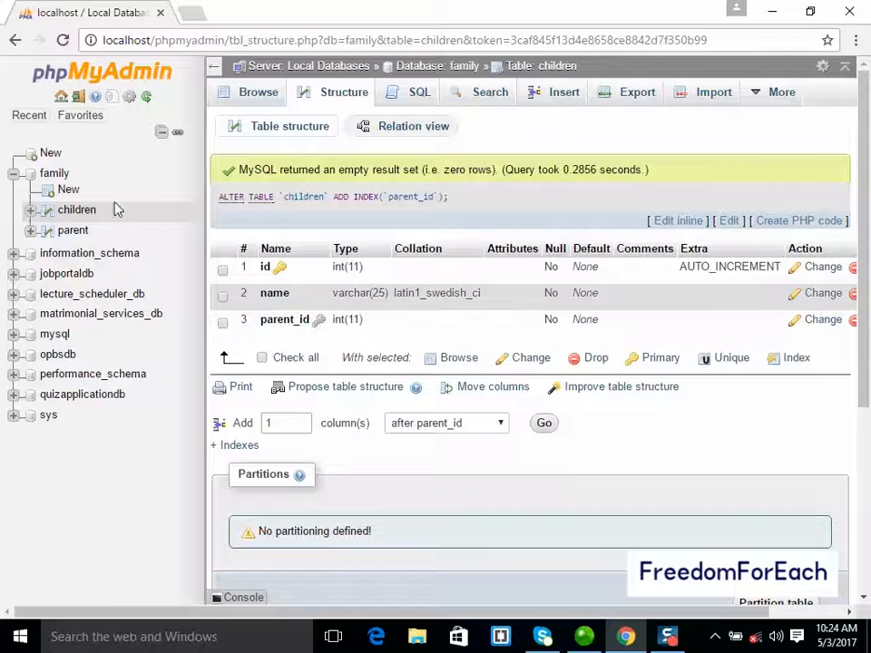
Open the Designer for the family database and move the parent table closer to the children table
click(64, 179)
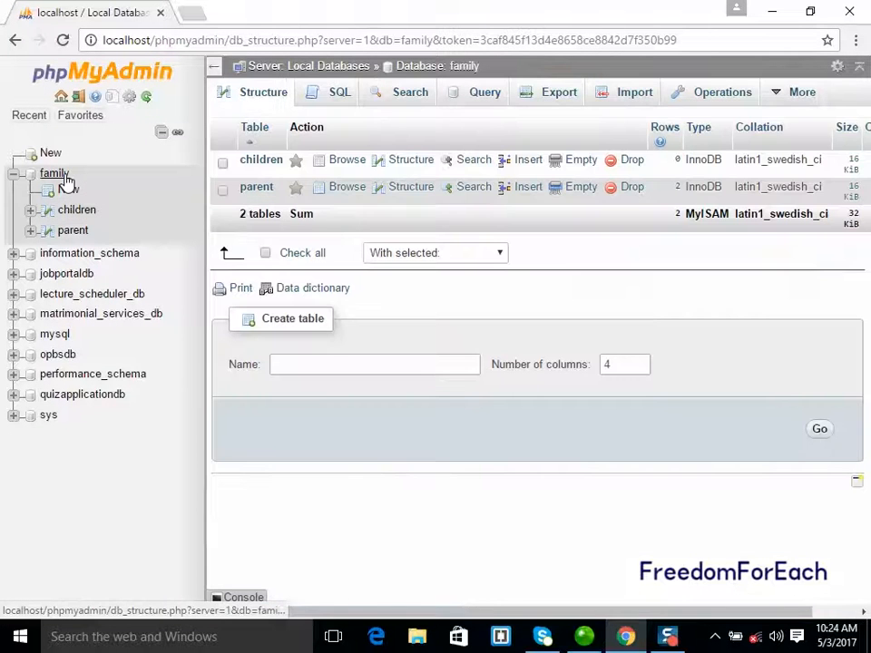
mouse_move(800, 92)
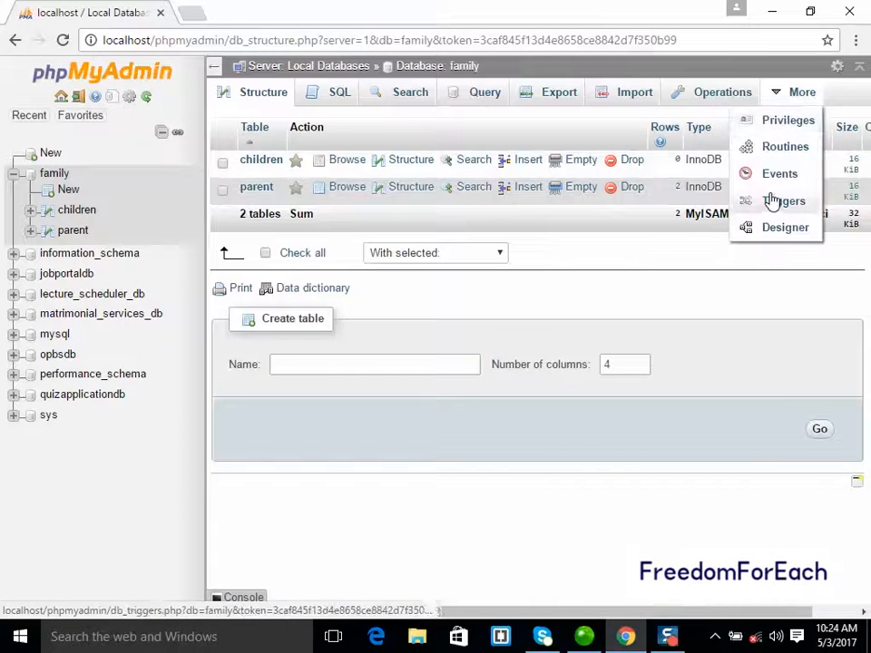
click(774, 227)
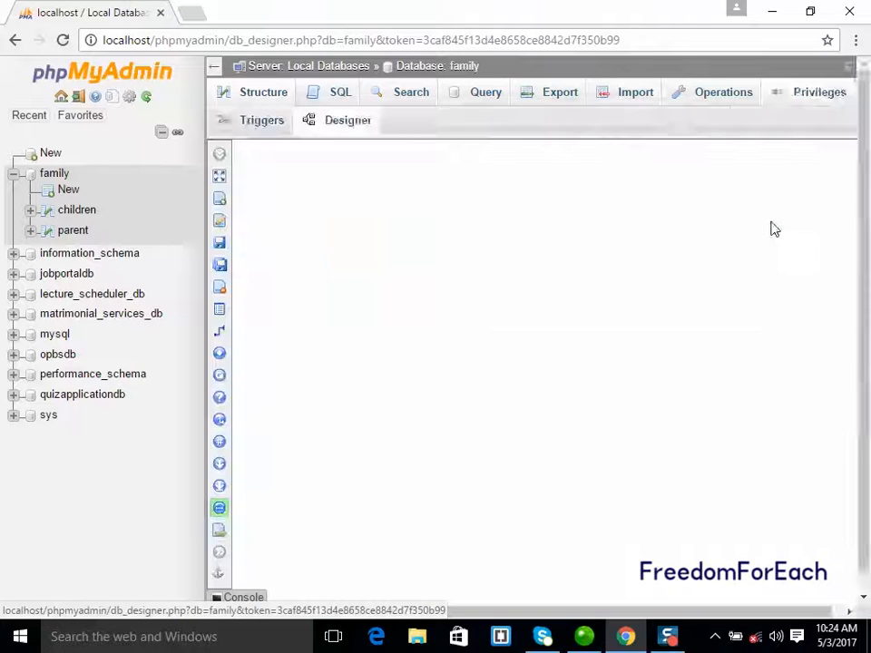
drag(836, 371, 575, 369)
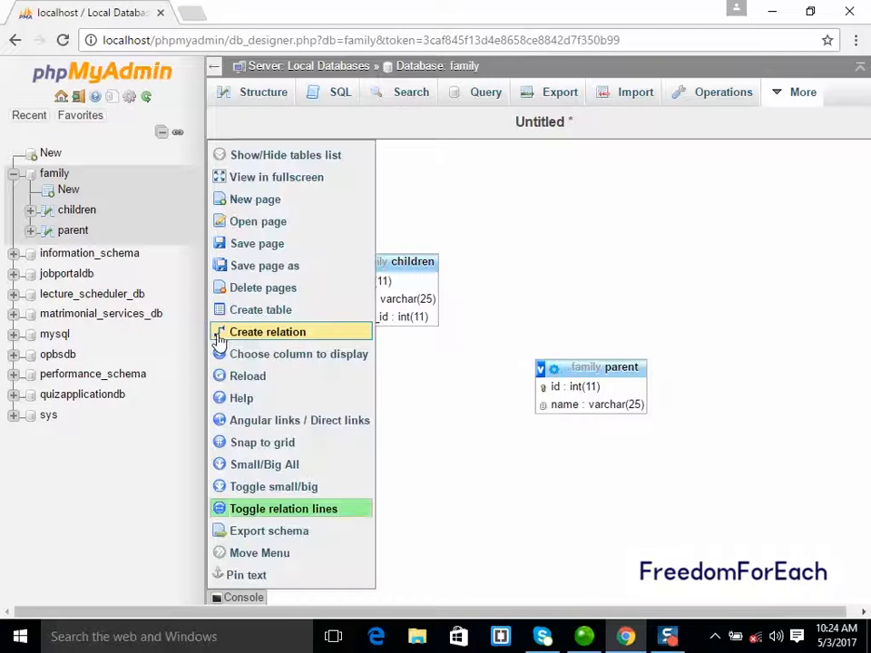
Create a foreign key relation from parent's id as referenced key to children's parent_id, leaving on delete and on update unset
click(220, 336)
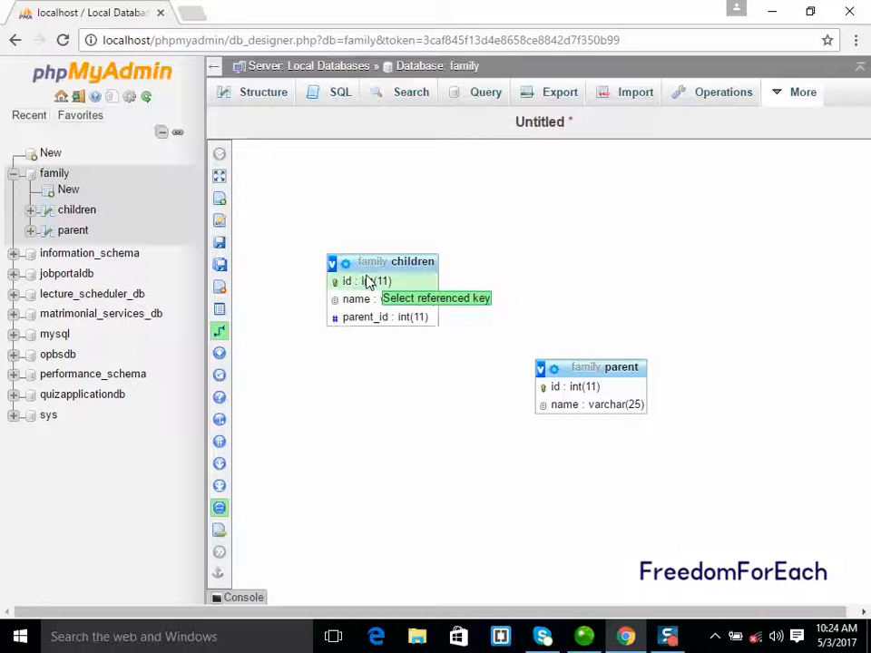
click(563, 390)
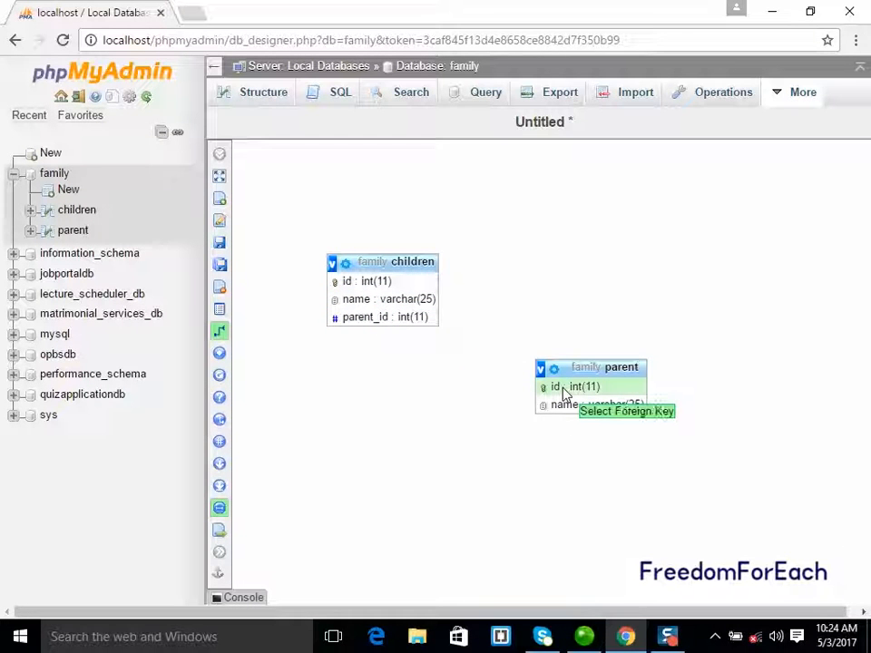
click(380, 325)
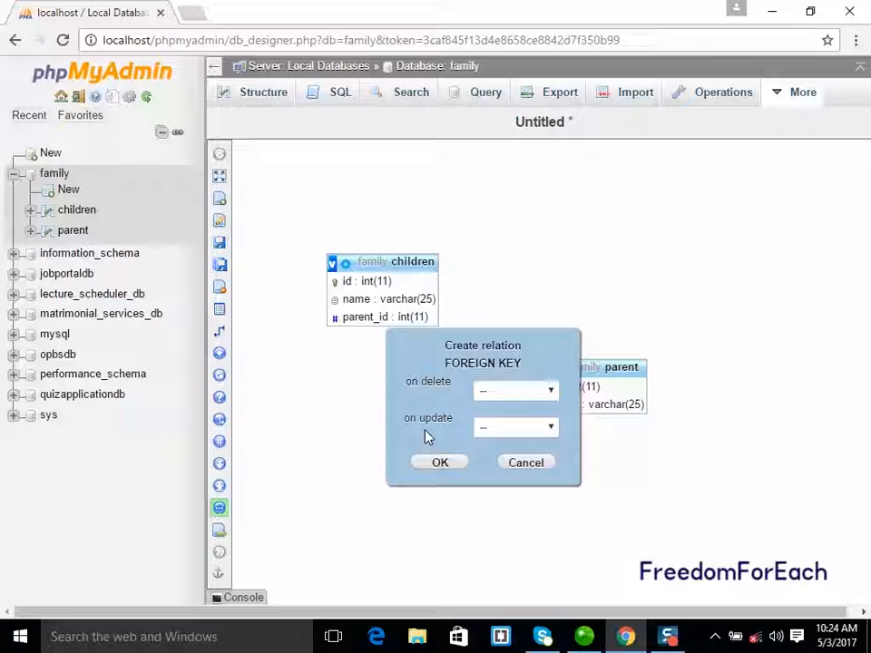
click(552, 392)
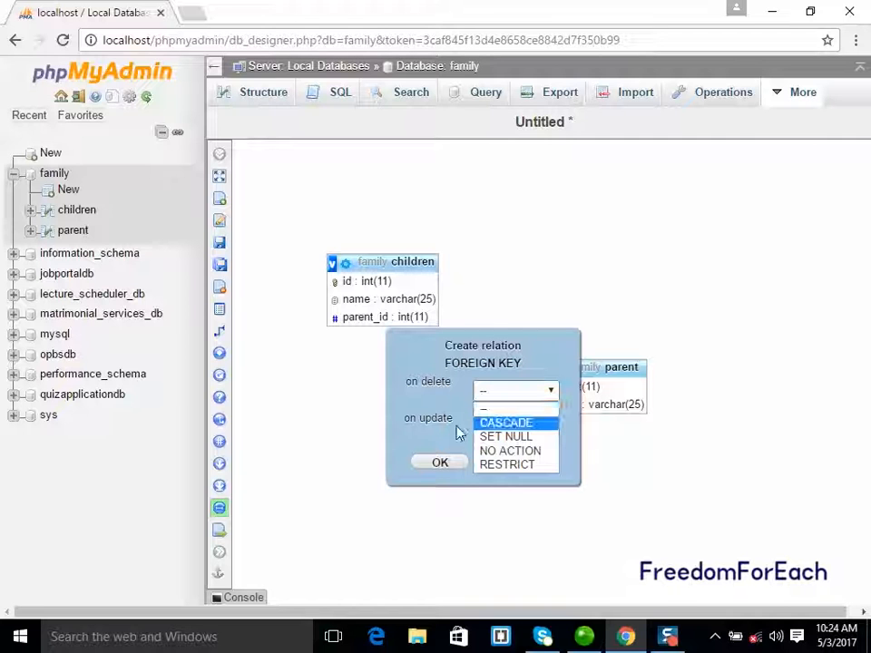
click(407, 372)
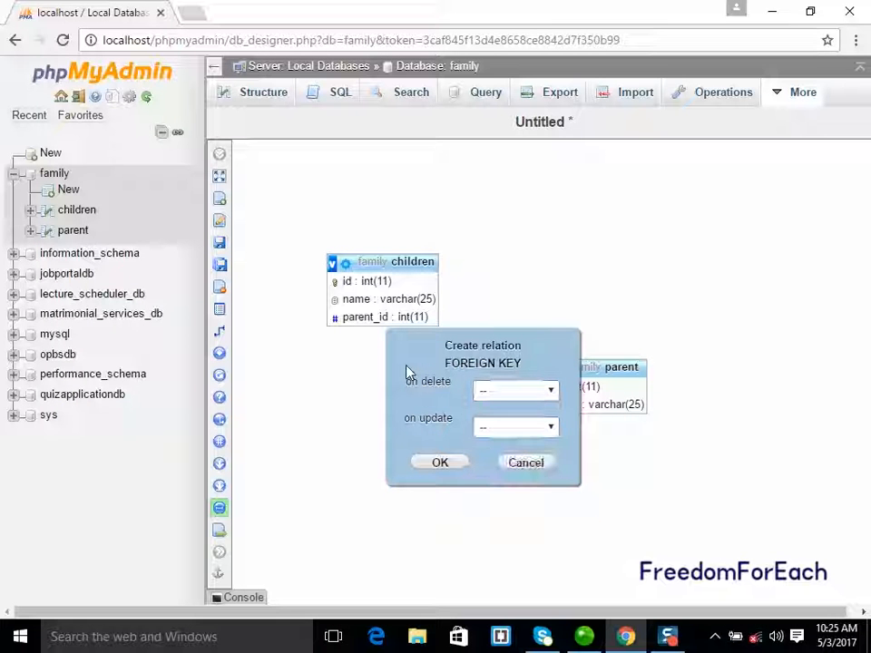
click(442, 467)
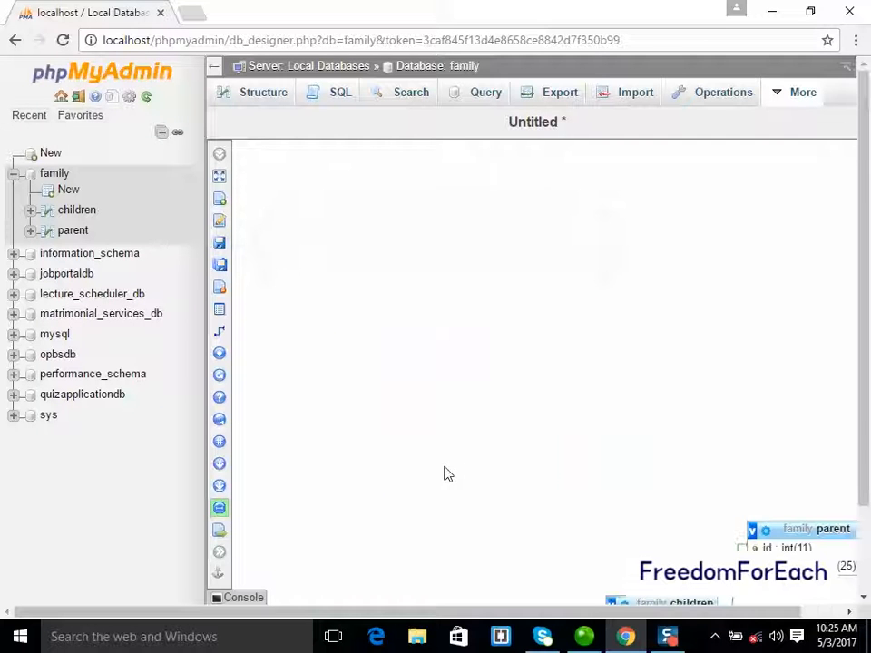
Rearrange the linked parent and children tables side by side near the middle of the Designer canvas
drag(863, 466, 864, 531)
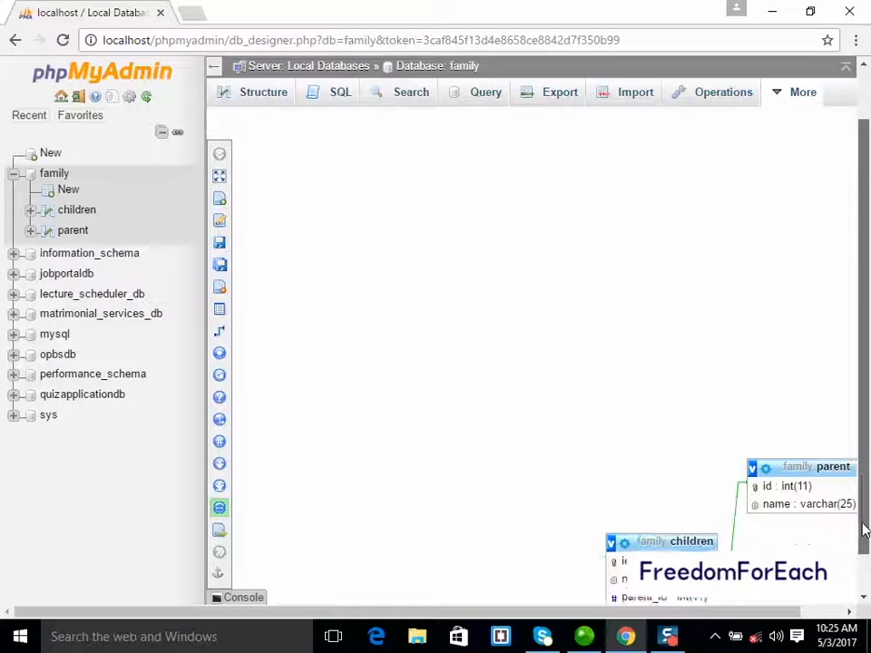
drag(790, 449, 399, 267)
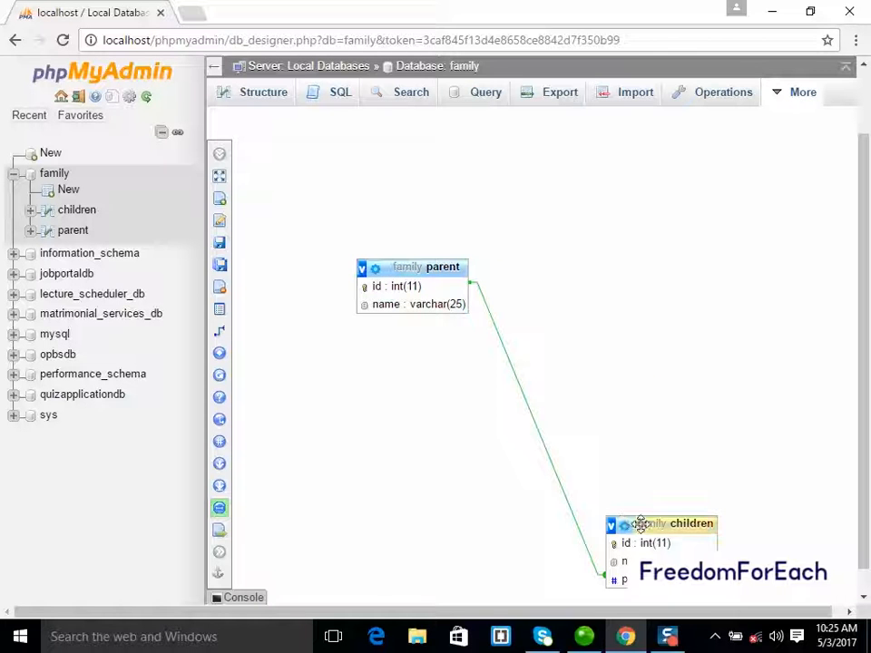
drag(640, 525, 543, 301)
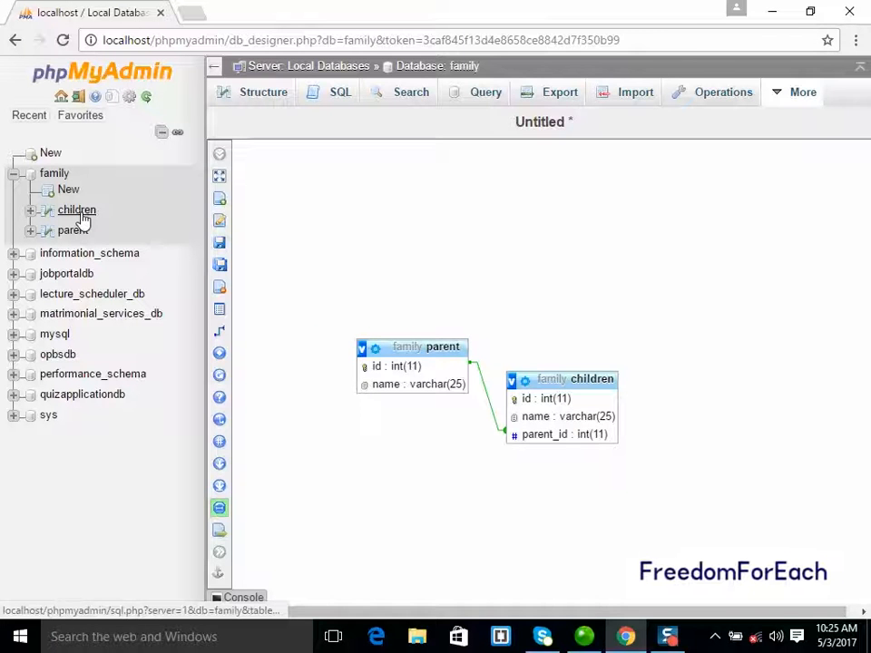
Start a new children row with a sample name, check the selectable parent_id values, and leave the form without saving
click(78, 210)
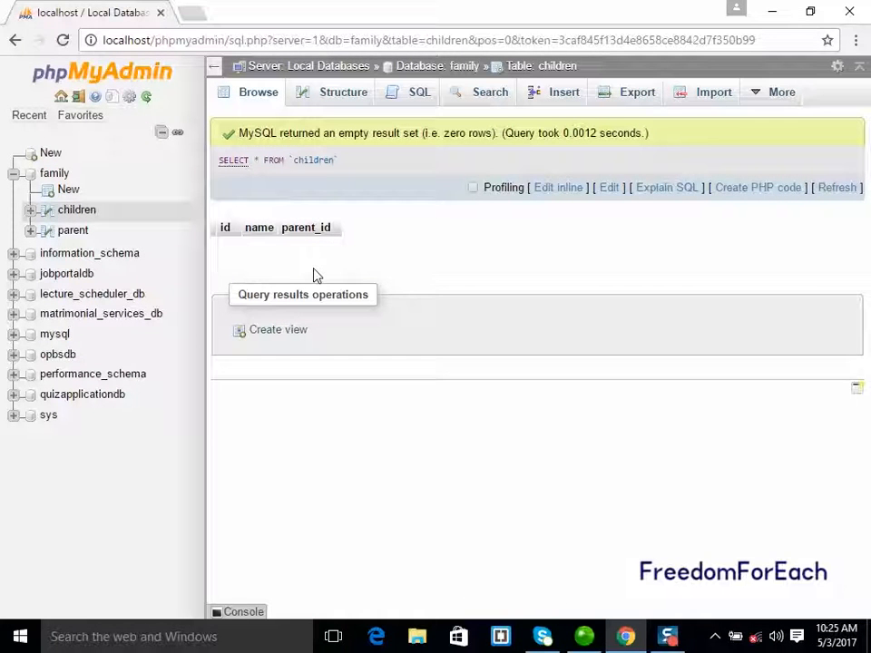
click(564, 93)
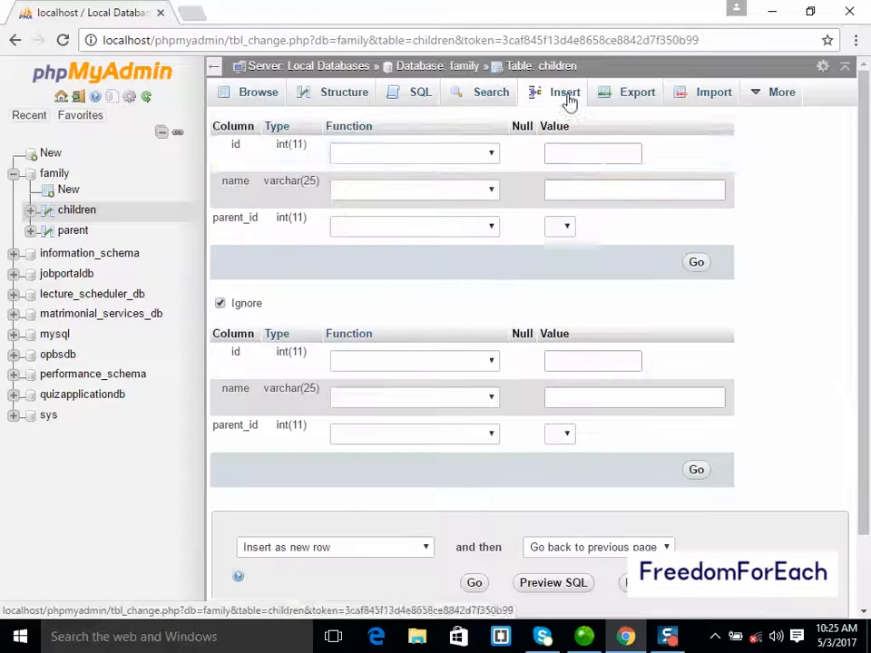
click(580, 196)
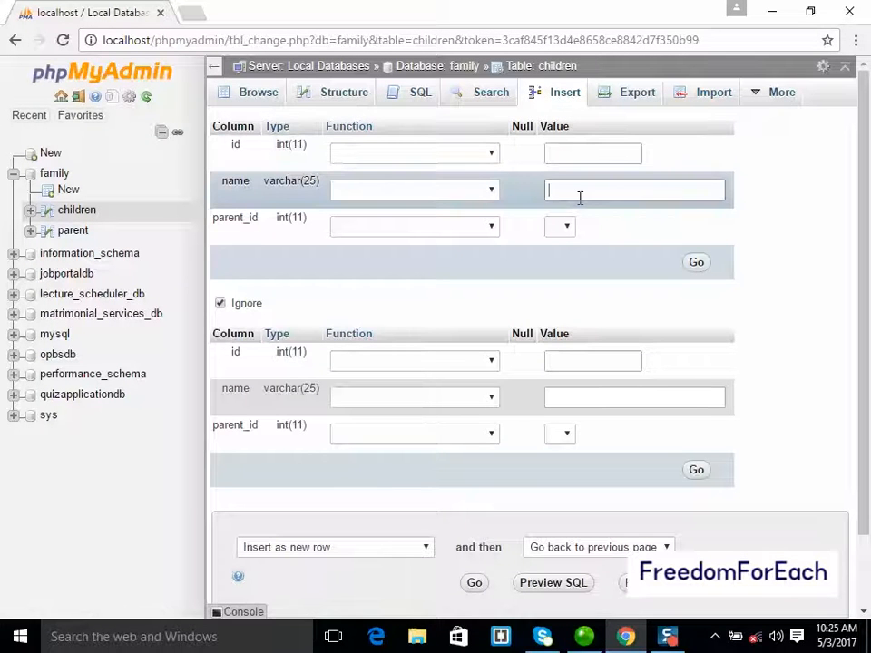
text(a)
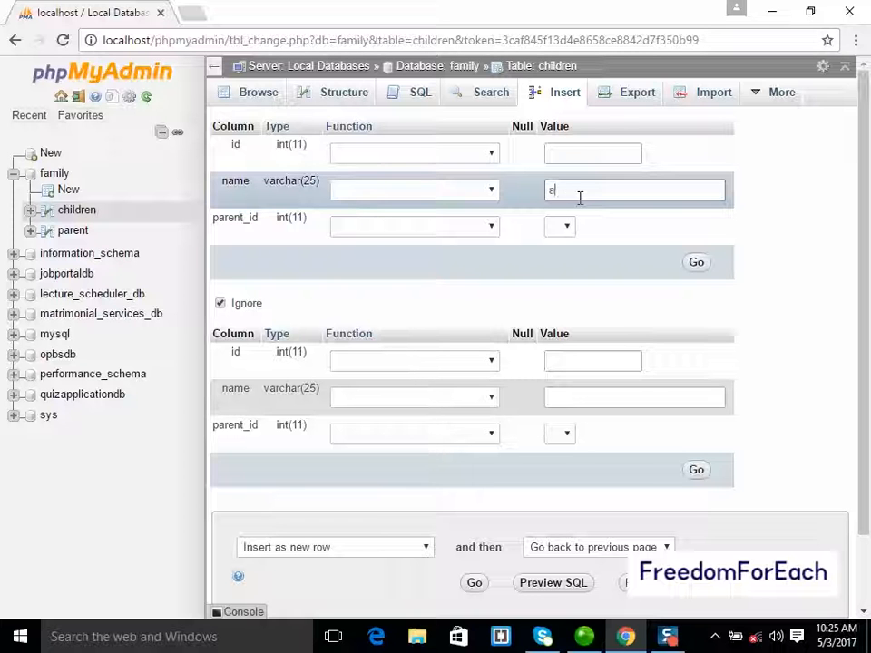
text(mlna)
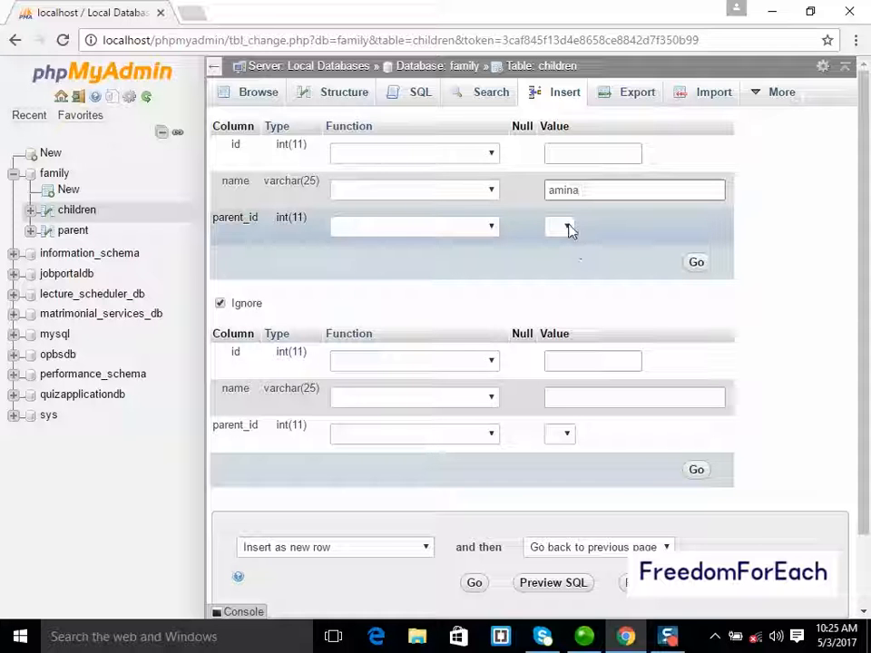
click(569, 228)
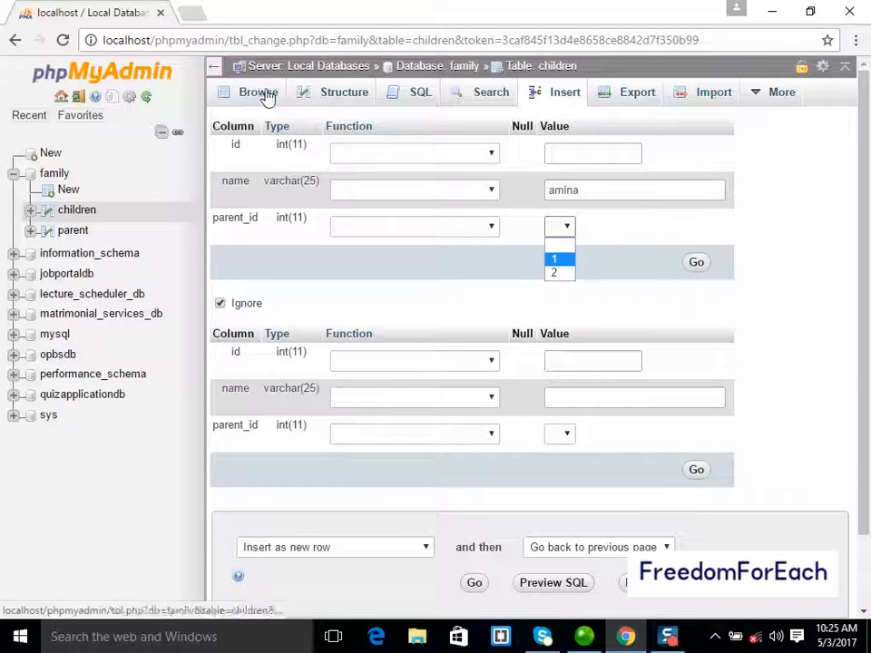
click(84, 213)
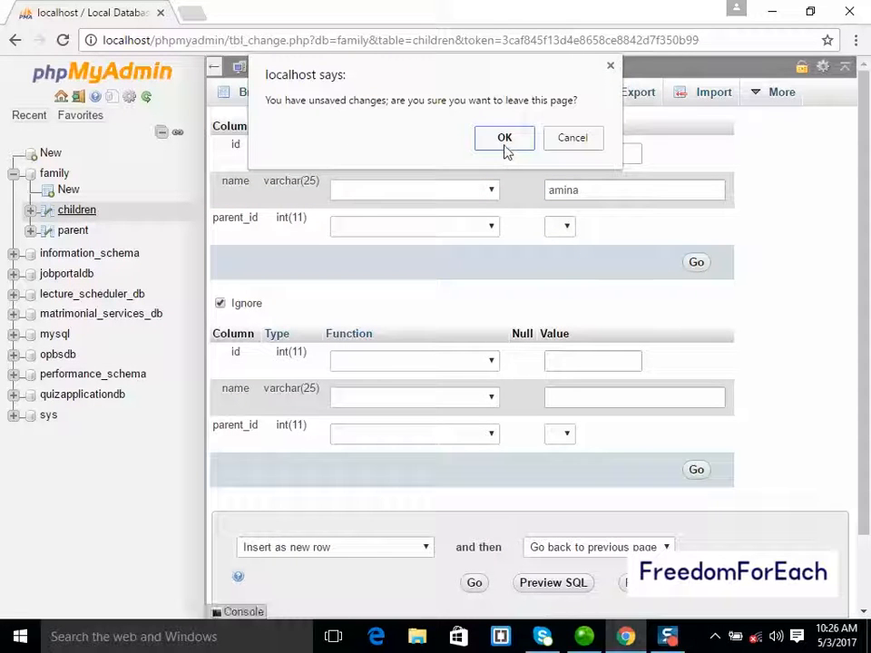
click(505, 146)
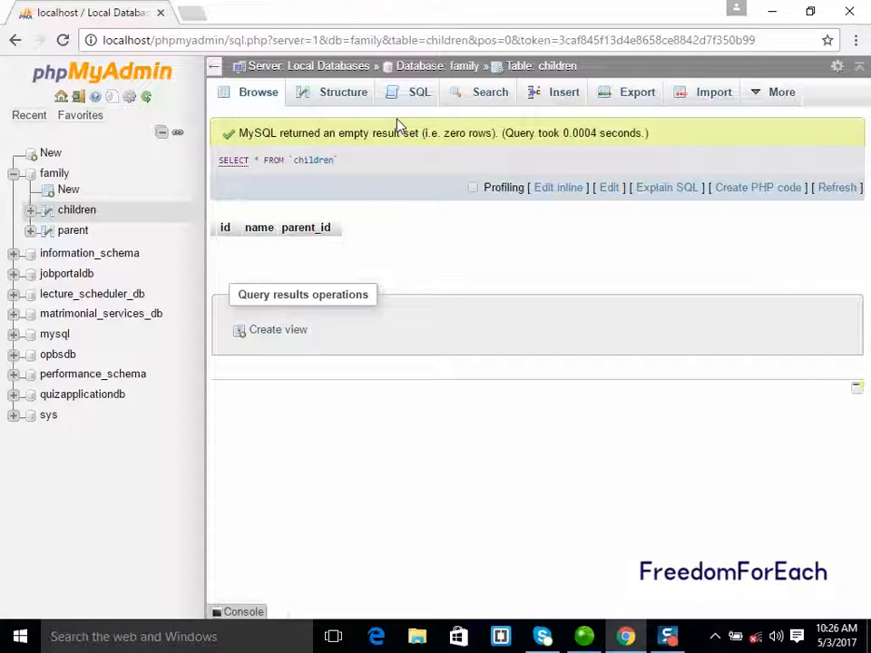
Generate an INSERT query template for the children table and remove the id column from its column list
click(414, 101)
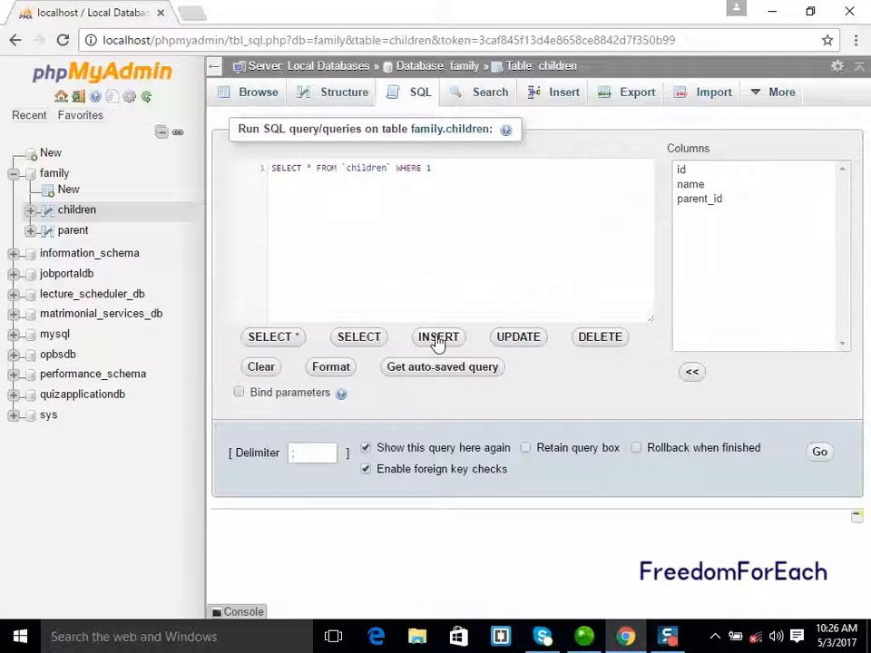
click(438, 337)
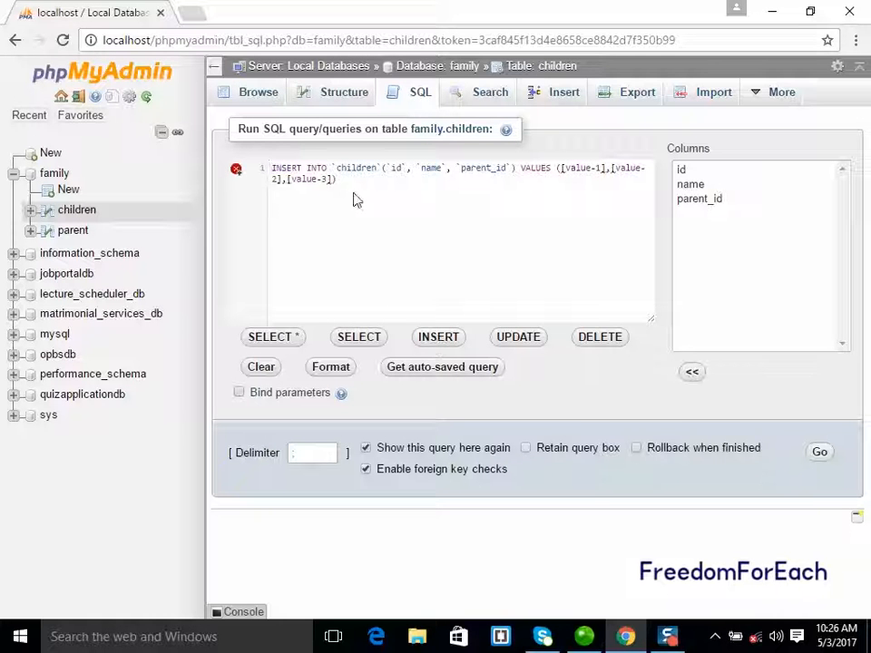
click(418, 170)
key(BackSpace)
key(BackSpace)
key(BackSpace)
key(BackSpace)
key(BackSpace)
key(BackSpace)
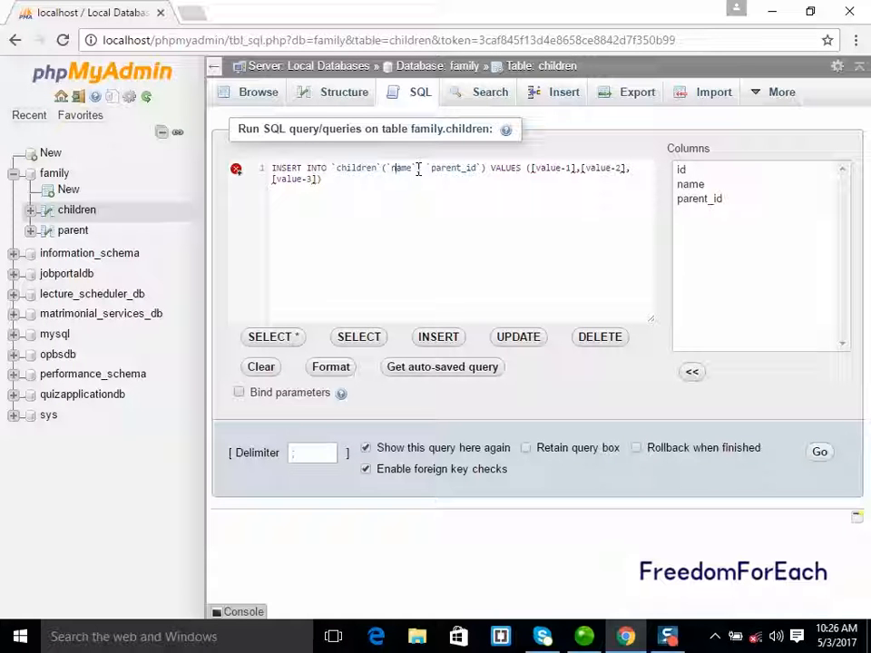
Add the child's name as the first quoted value in the INSERT query, followed by a comma
key(Right)
key(Right)
key(Right)
key(Right)
key(Right)
key(Right)
key(Right)
key(Right)
key(Right)
key(Right)
key(Right)
key(Right)
key(Right)
text('')
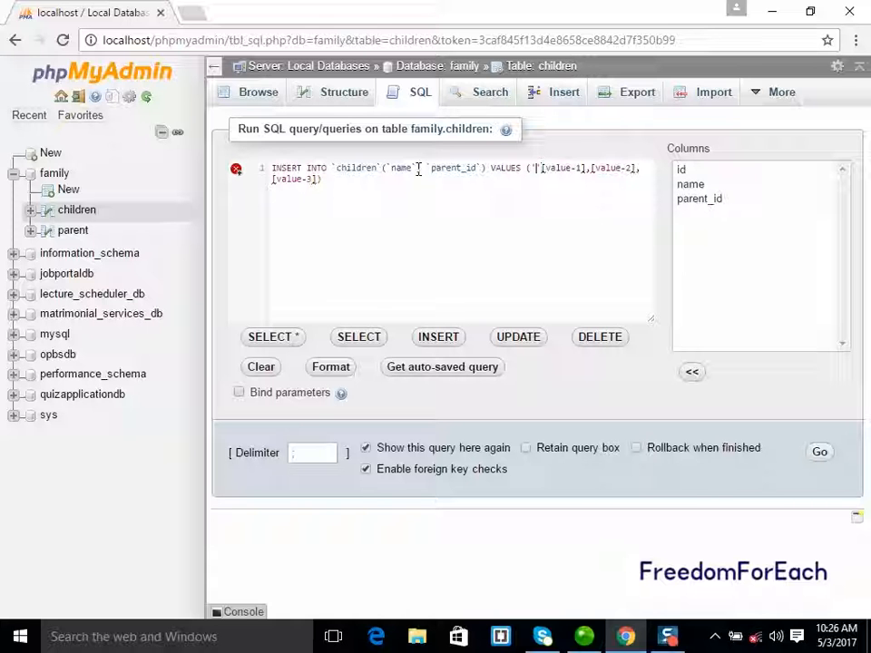
text(amina)
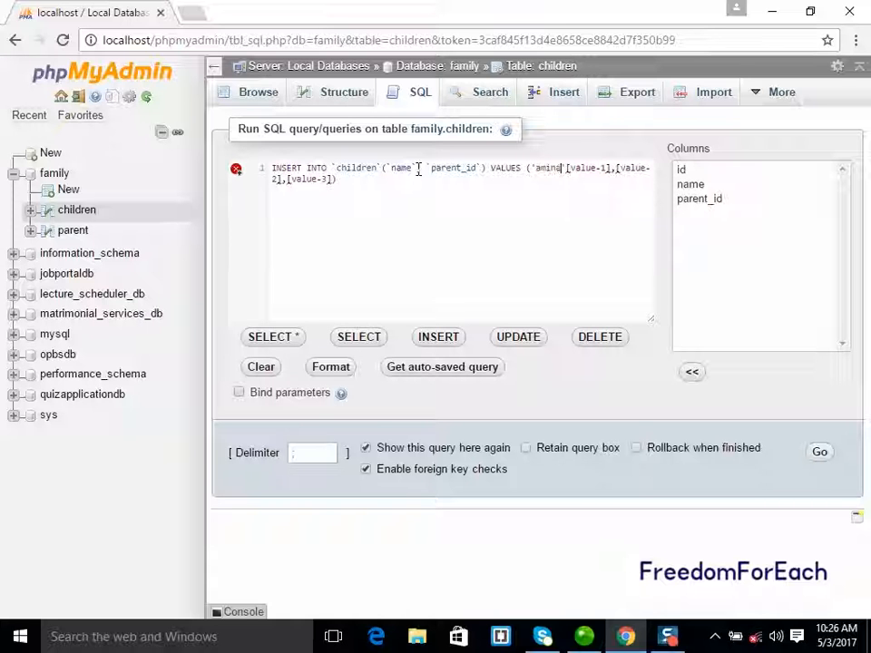
text(, )
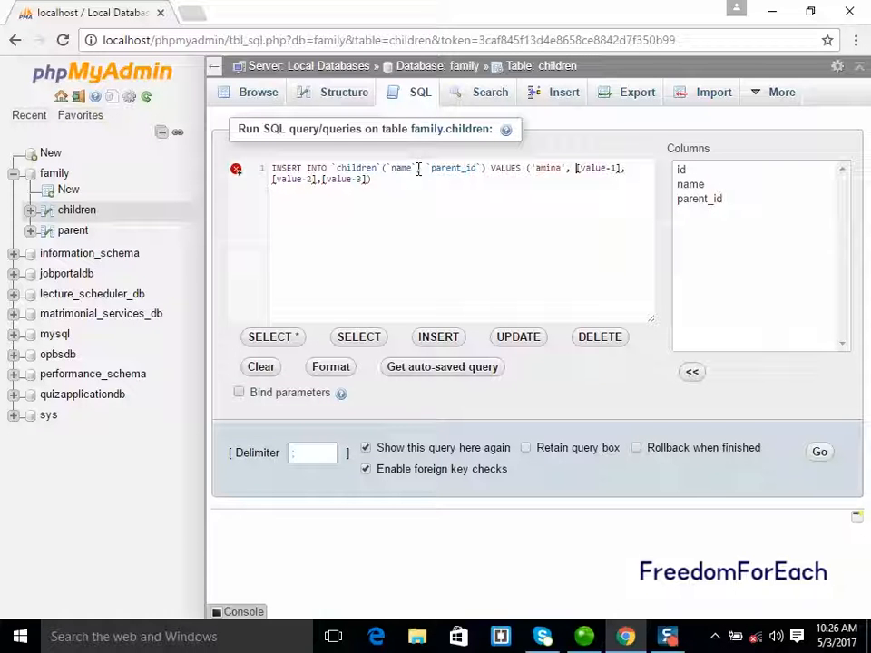
Enter 3 as the parent_id value, remove the placeholder values, then try to run the INSERT query and read the response
text(3)
key(Delete)
key(Delete)
key(Delete)
key(Delete)
key(Delete)
key(Delete)
key(Delete)
key(Delete)
key(Delete)
key(Delete)
key(Delete)
key(Delete)
key(Delete)
key(Delete)
key(Delete)
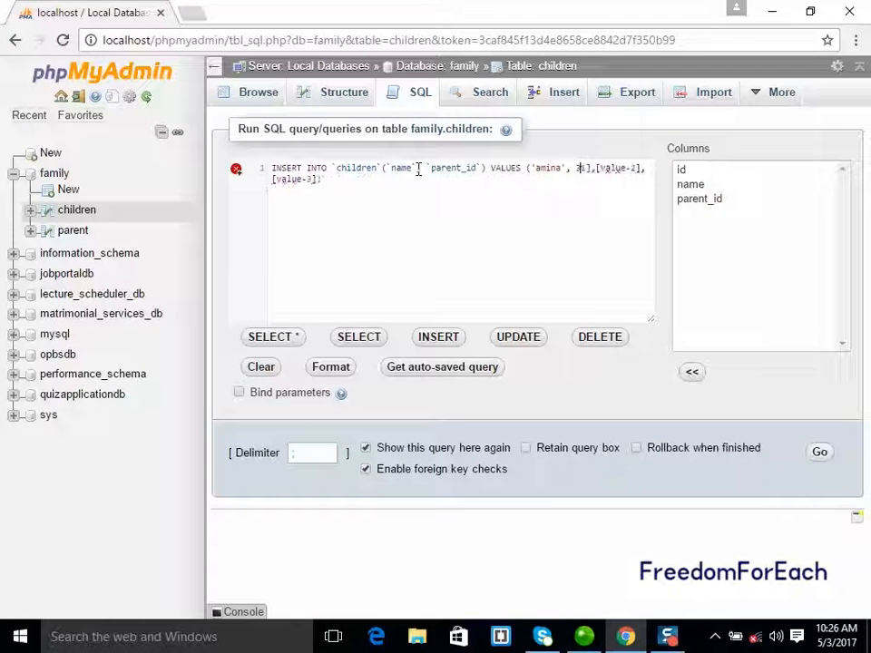
key(Delete)
key(Delete)
key(Delete)
key(Delete)
key(Delete)
key(Delete)
key(Delete)
key(Delete)
key(Delete)
key(Delete)
key(Delete)
key(Delete)
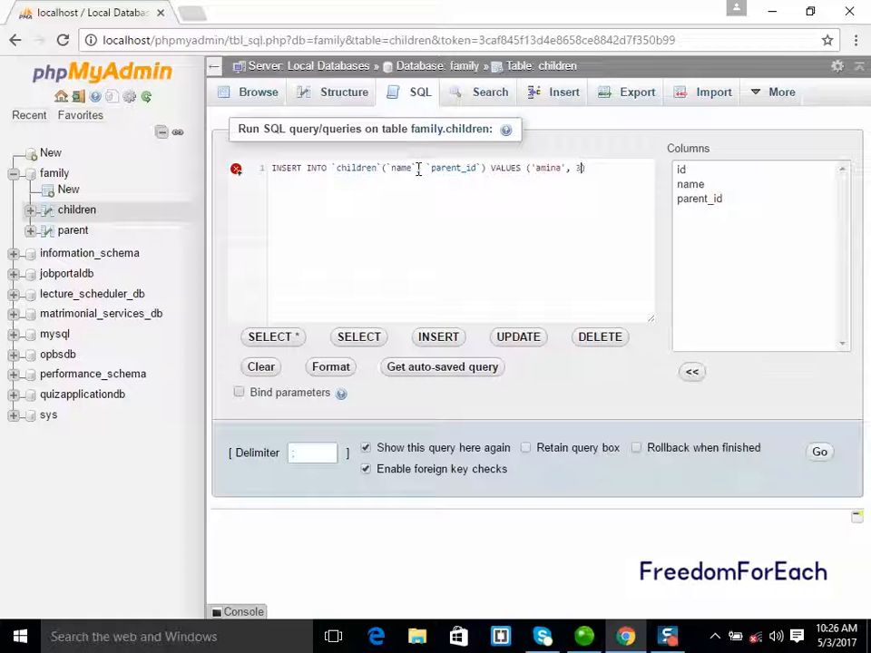
key(Delete)
click(819, 456)
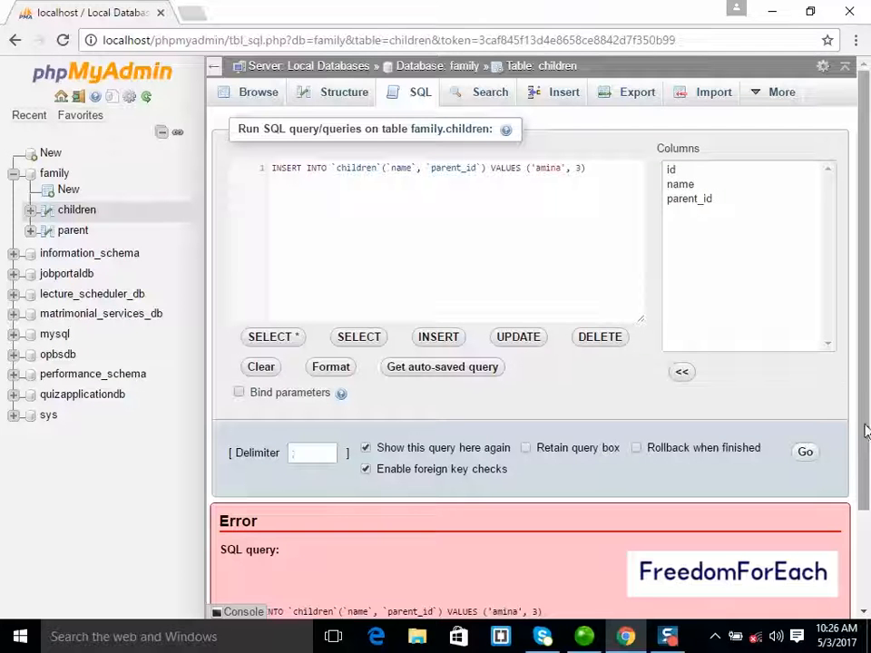
drag(867, 434, 839, 535)
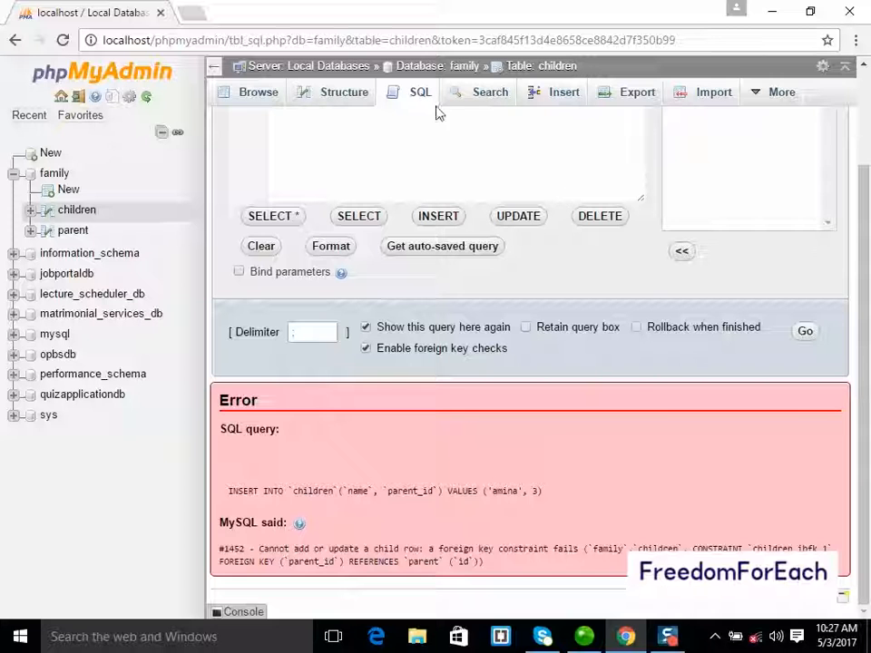
click(556, 103)
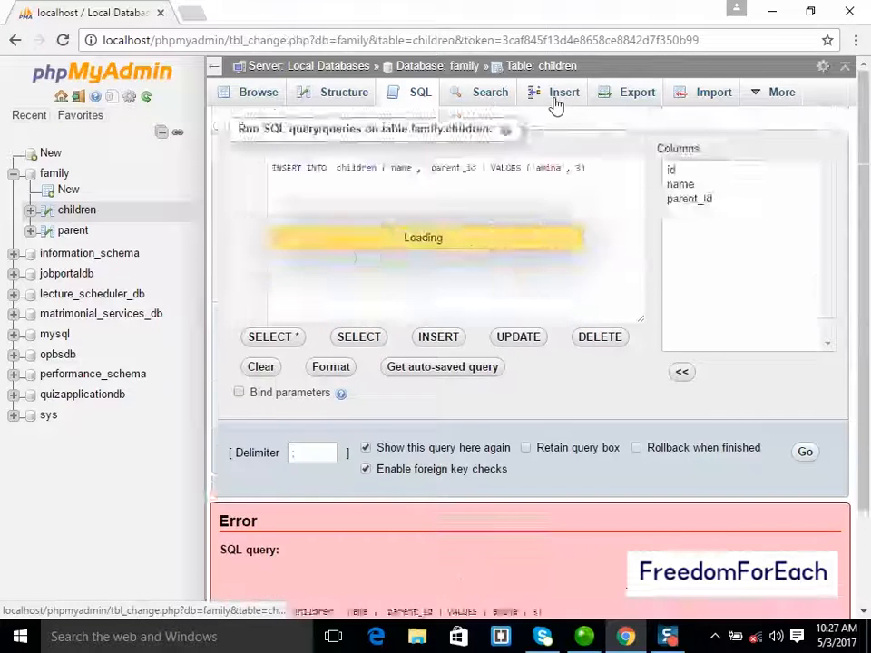
click(67, 217)
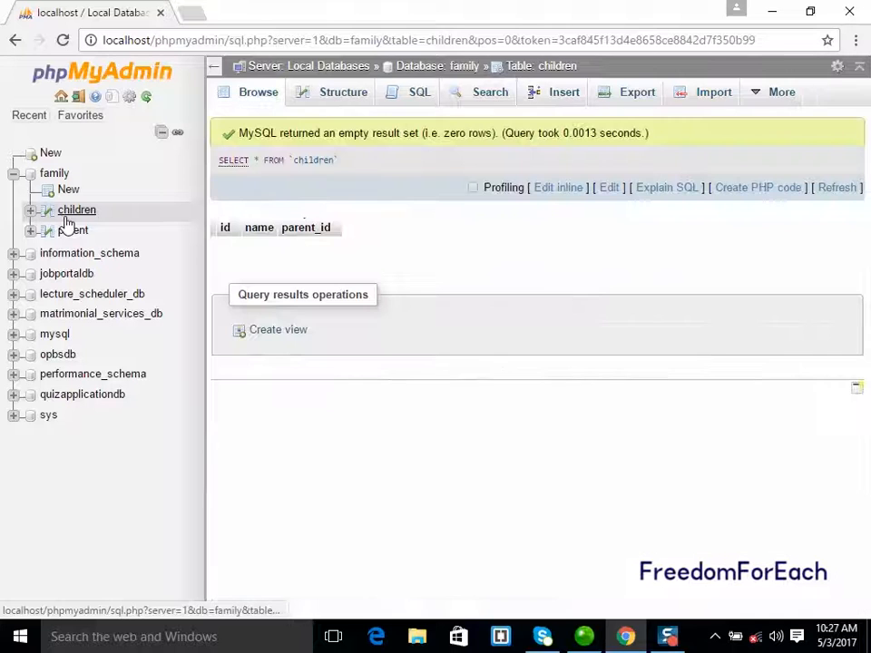
click(563, 94)
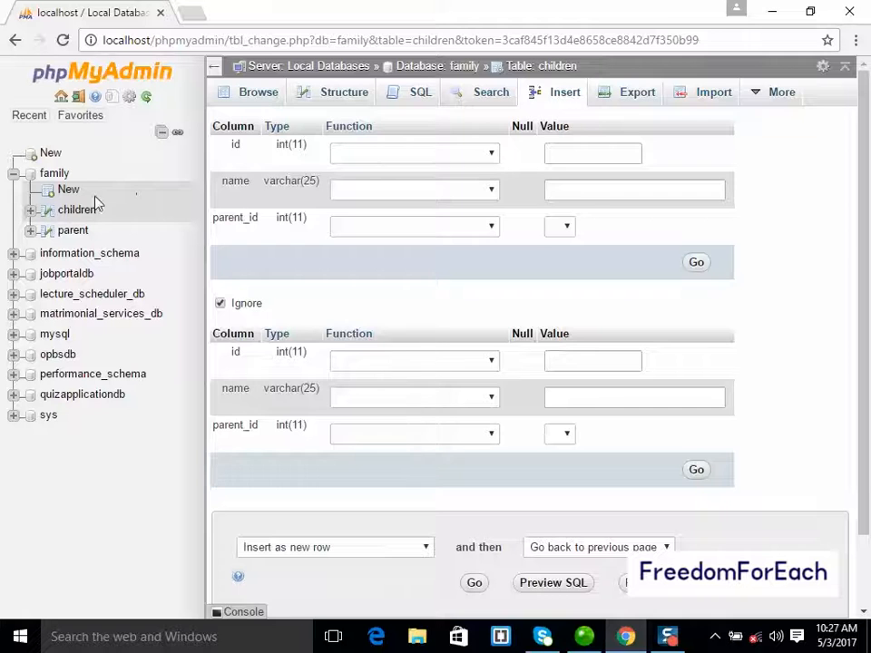
click(80, 215)
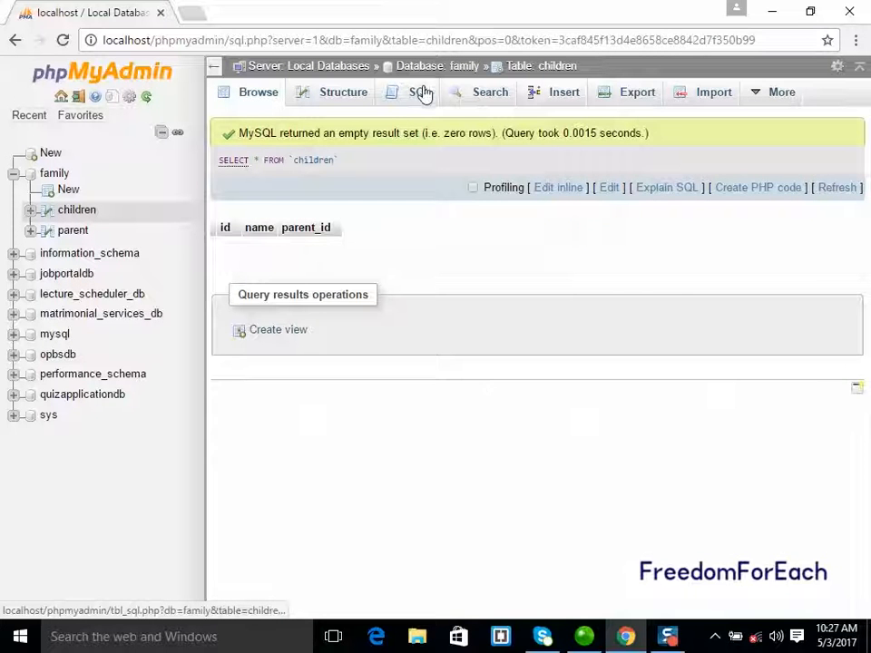
Generate a new INSERT query template for the children table and drop the id column from its column list
click(420, 94)
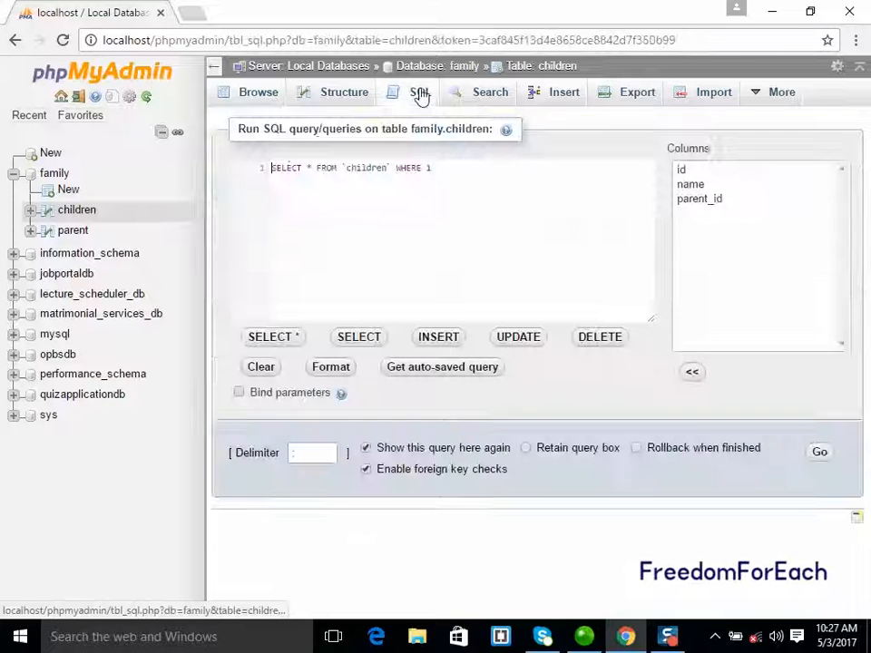
click(436, 338)
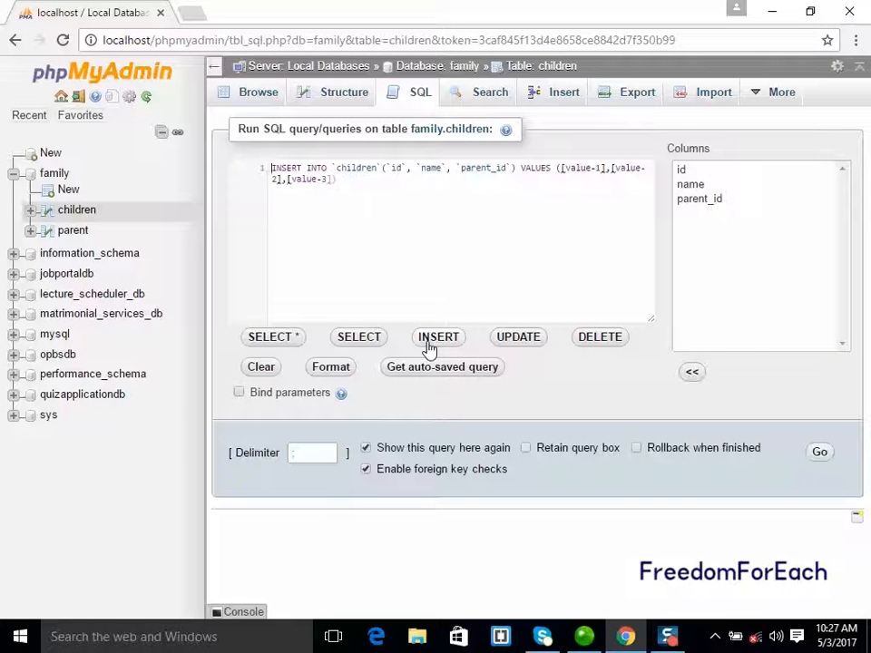
click(415, 171)
key(BackSpace)
key(BackSpace)
key(BackSpace)
key(BackSpace)
key(BackSpace)
key(BackSpace)
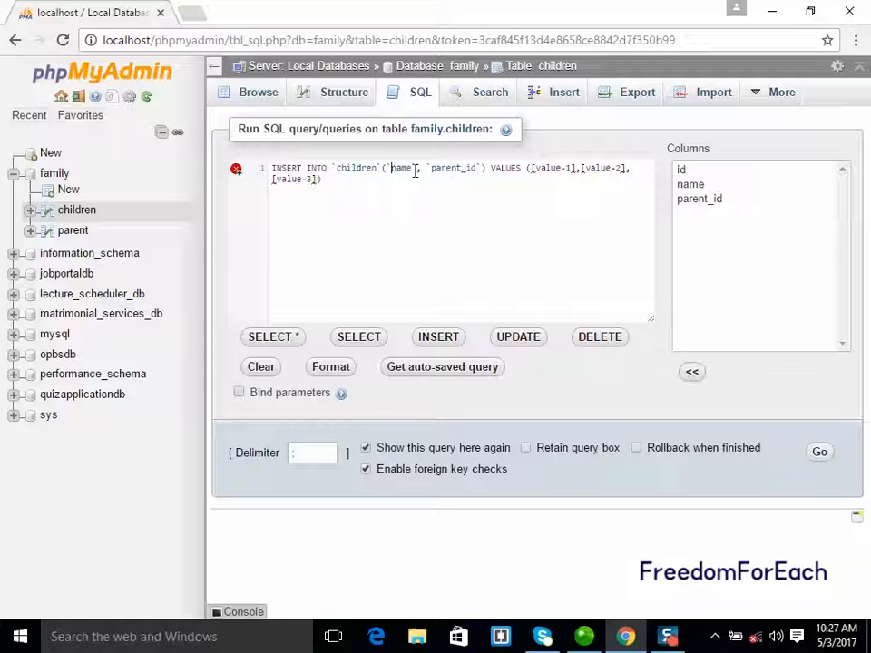
Add the child's name in single quotes as the first entry of the query's VALUES list
key(Right)
key(Right)
key(Right)
key(Right)
key(Right)
key(Right)
key(Right)
key(Right)
key(Right)
key(Right)
text('')
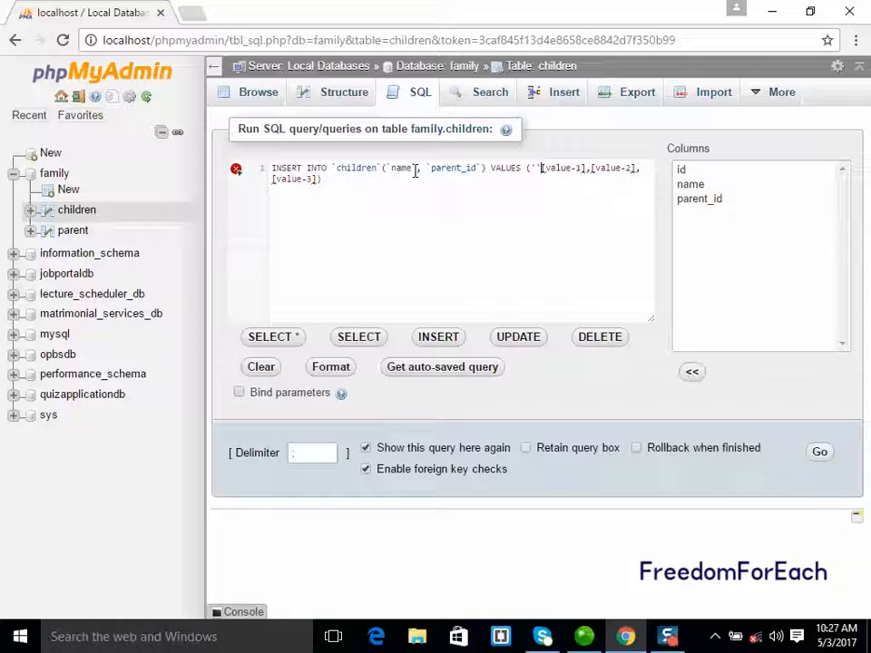
text(amina)
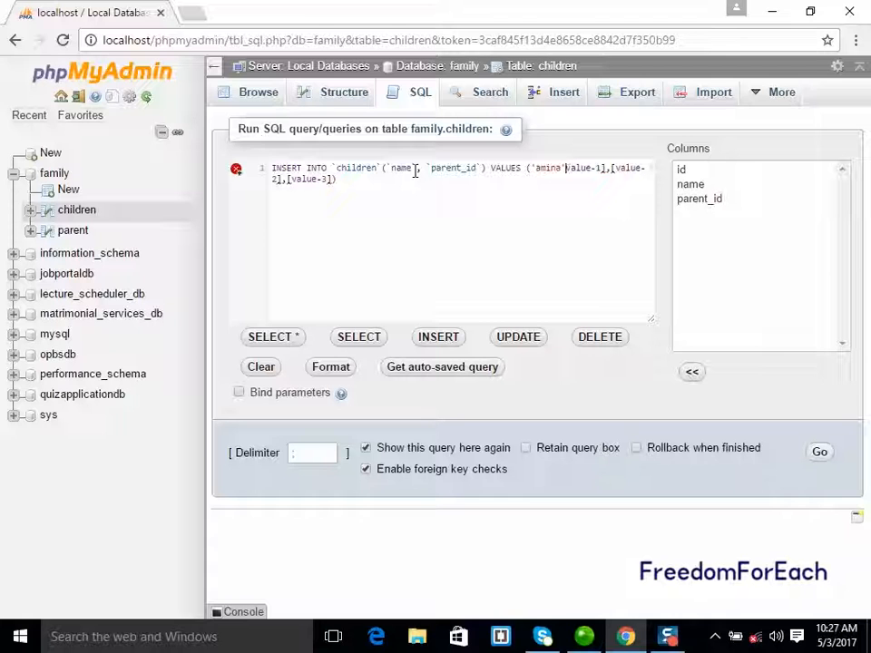
Replace the placeholder values with 2 as the parent_id, run the INSERT query, and browse the children rows
key(Delete)
key(Delete)
key(Delete)
key(Delete)
key(Delete)
key(Delete)
key(Delete)
key(Delete)
key(Delete)
key(Delete)
key(Delete)
key(Delete)
key(Delete)
key(Delete)
key(Delete)
key(Delete)
key(Delete)
key(Delete)
key(Delete)
key(Delete)
key(Delete)
key(Delete)
key(Delete)
key(Delete)
key(Delete)
key(Delete)
key(Delete)
key(Delete)
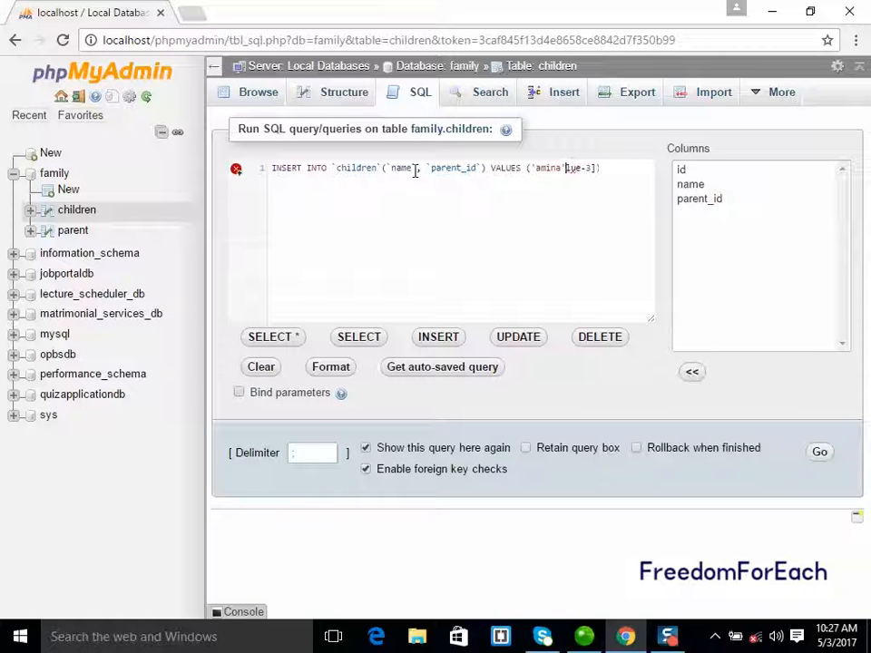
key(Delete)
click(820, 456)
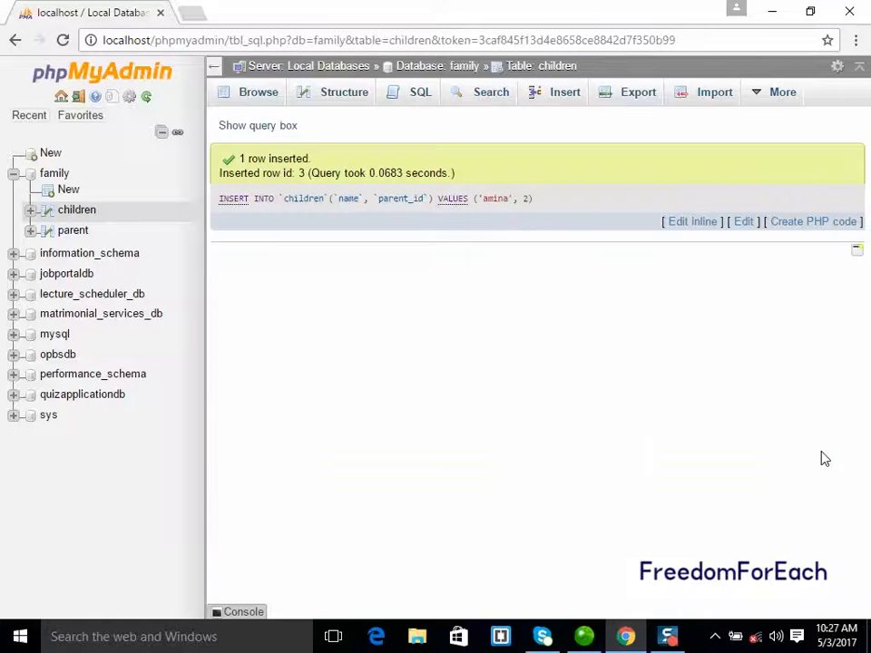
click(267, 98)
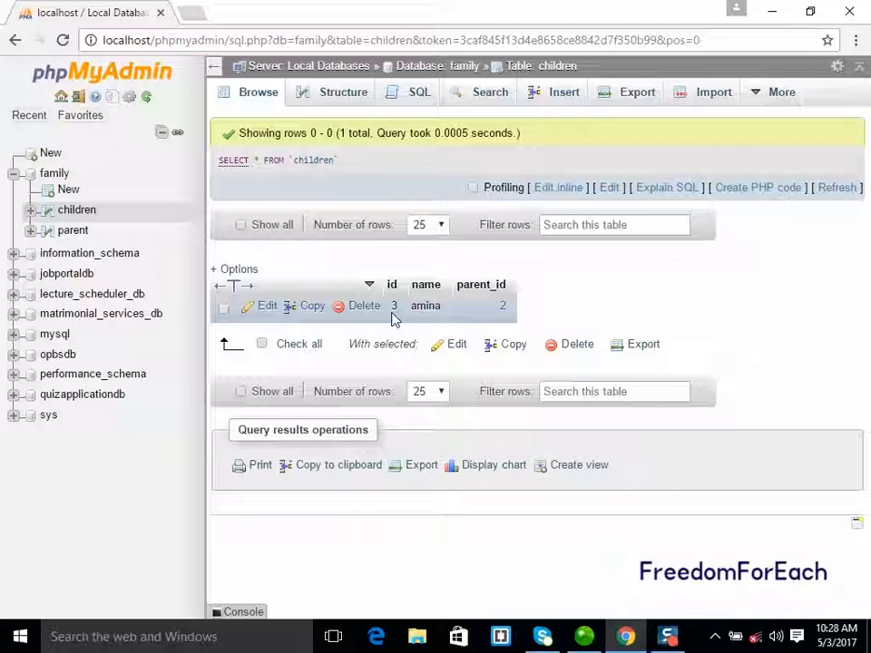
Browse the parent table and try to delete the row with id 2, confirming the deletion
click(72, 231)
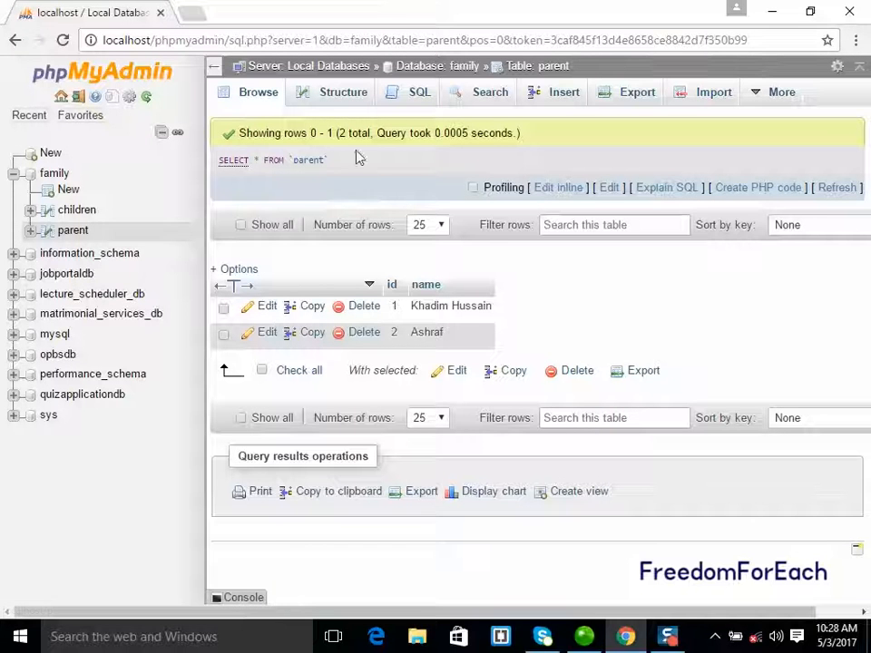
click(73, 238)
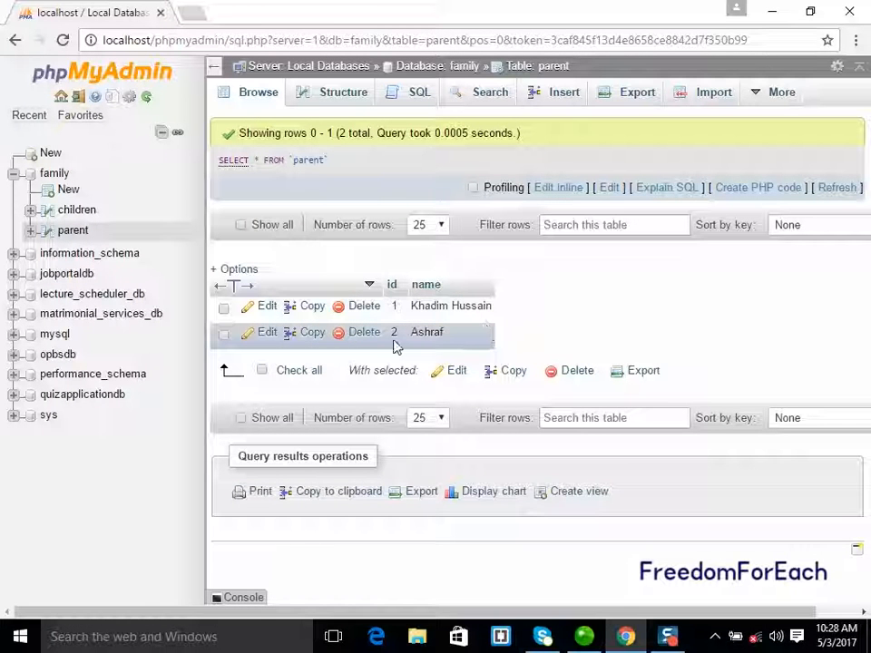
click(364, 333)
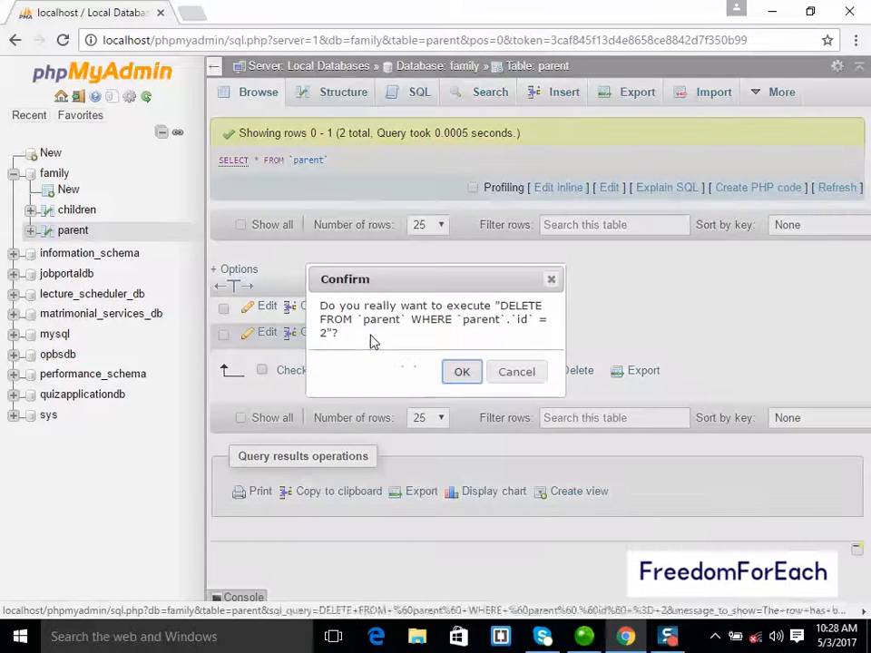
click(458, 372)
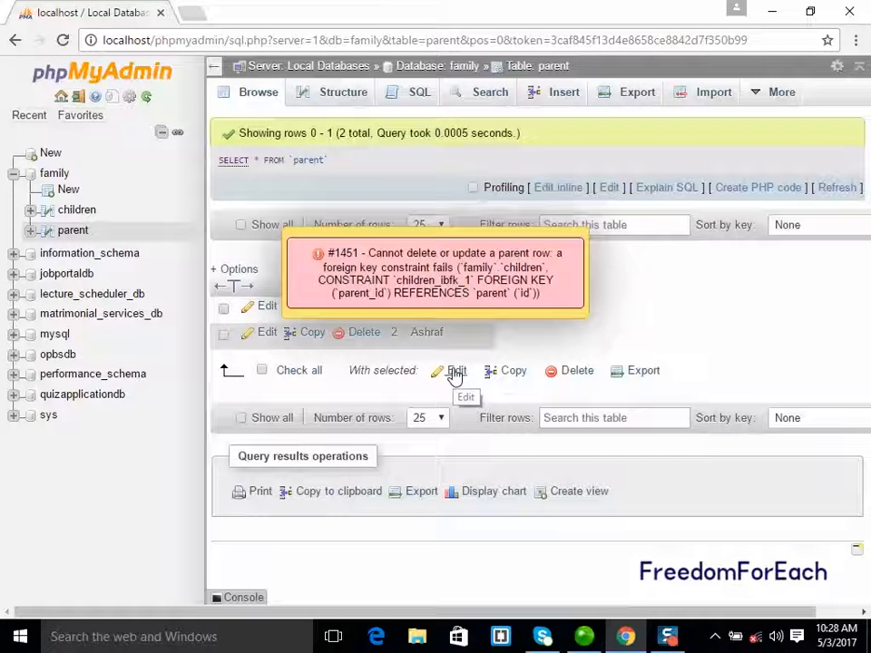